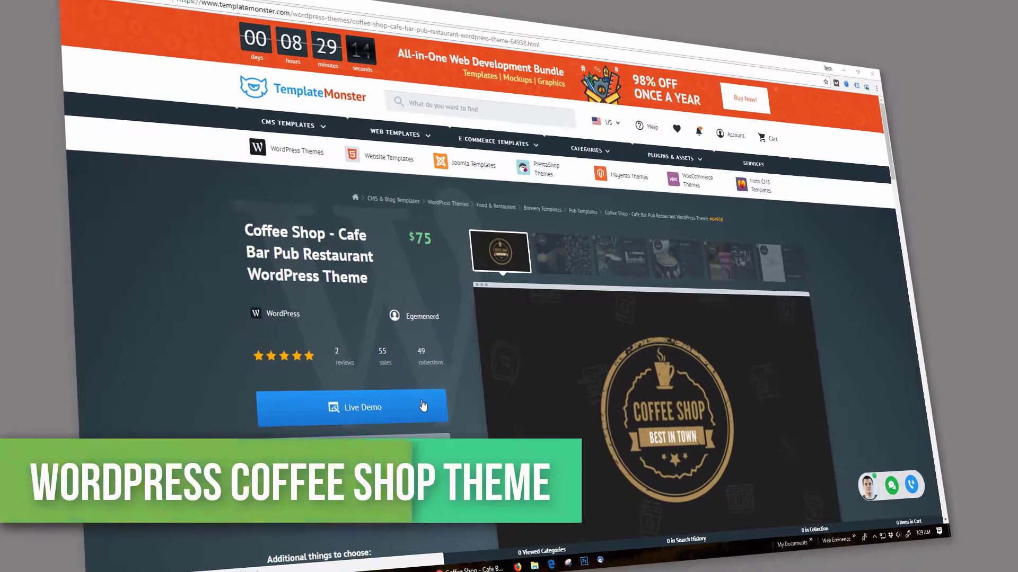
Open the Coffee Shop live demo and browse its slide-out menu, expanding the Dropdown submenu.
{"action": "left_click", "coordinate": [341, 407]}
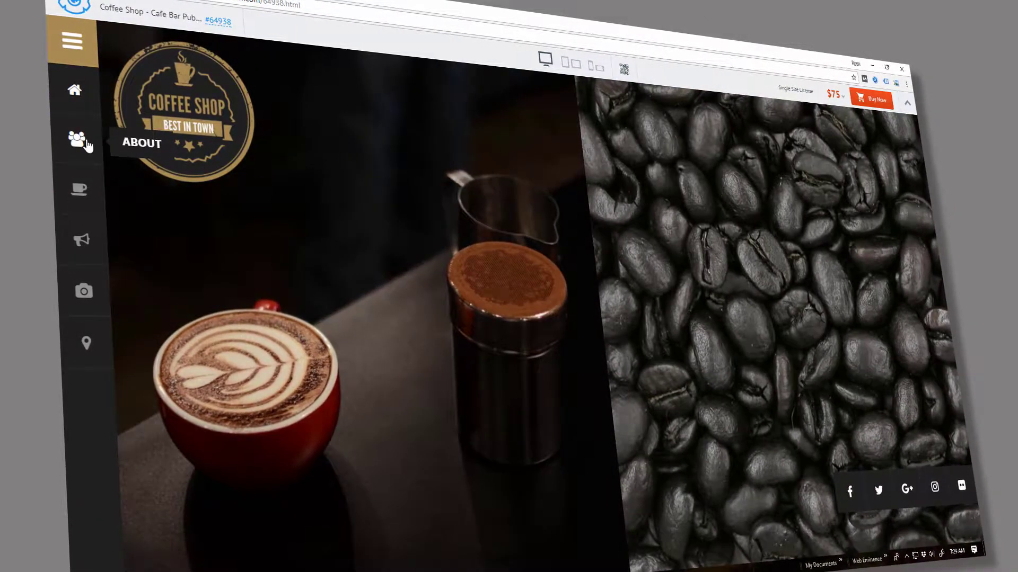
{"action": "left_click", "coordinate": [72, 40]}
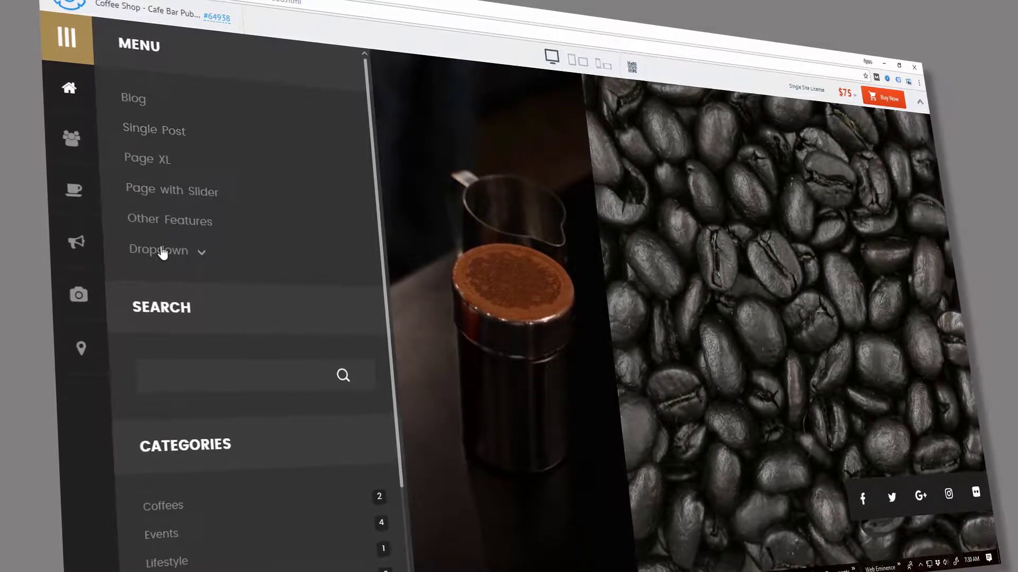
{"action": "scroll", "coordinate": [159, 249], "scroll_direction": "down", "scroll_amount": 2}
{"action": "left_click", "coordinate": [178, 175]}
{"action": "left_click", "coordinate": [178, 178]}
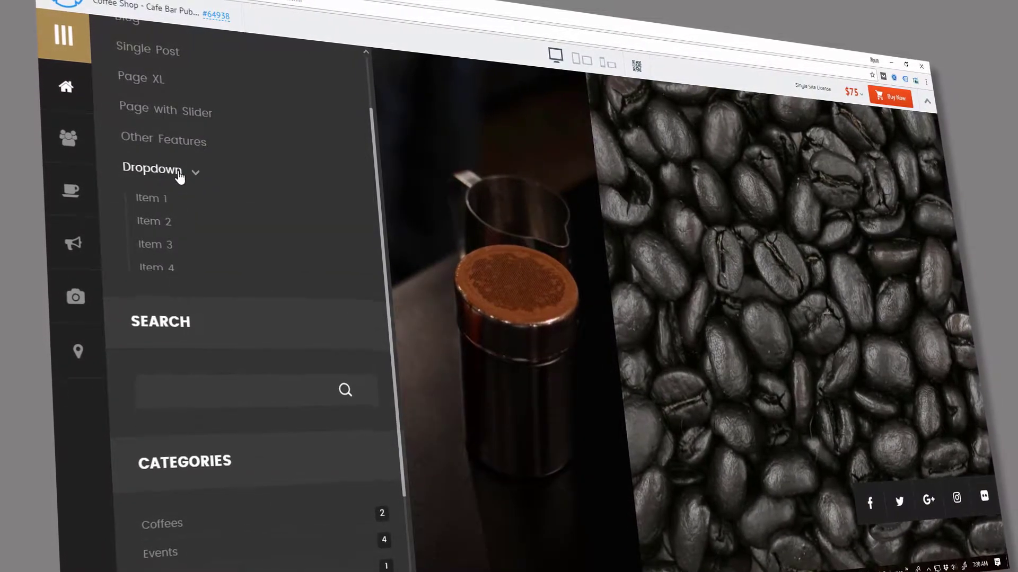
{"action": "scroll", "coordinate": [173, 181], "scroll_direction": "up", "scroll_amount": 2}
{"action": "left_click", "coordinate": [73, 139]}
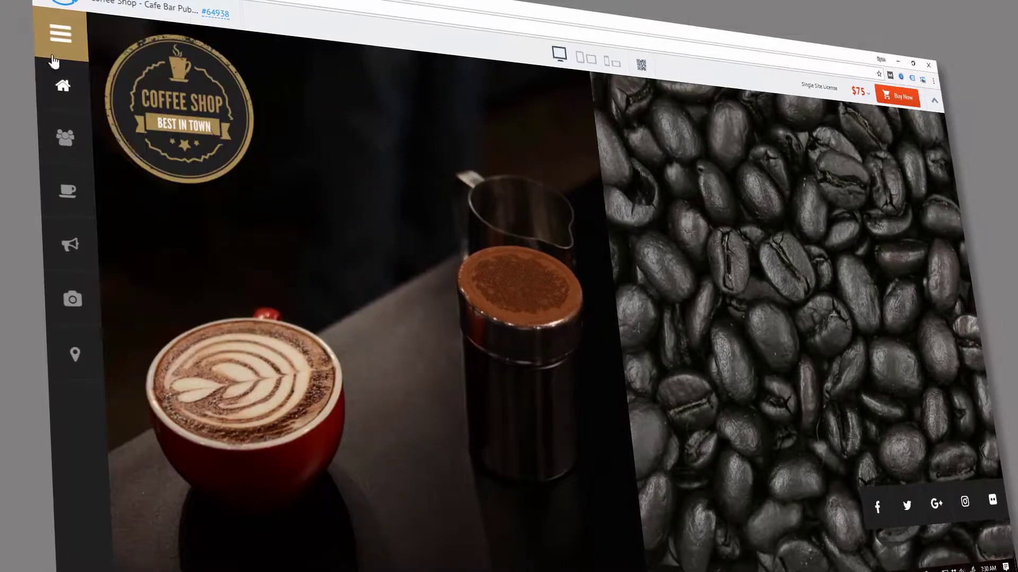
Jump to the About Us and Galleries sections, then advance the gallery two photos.
{"action": "left_click", "coordinate": [61, 143]}
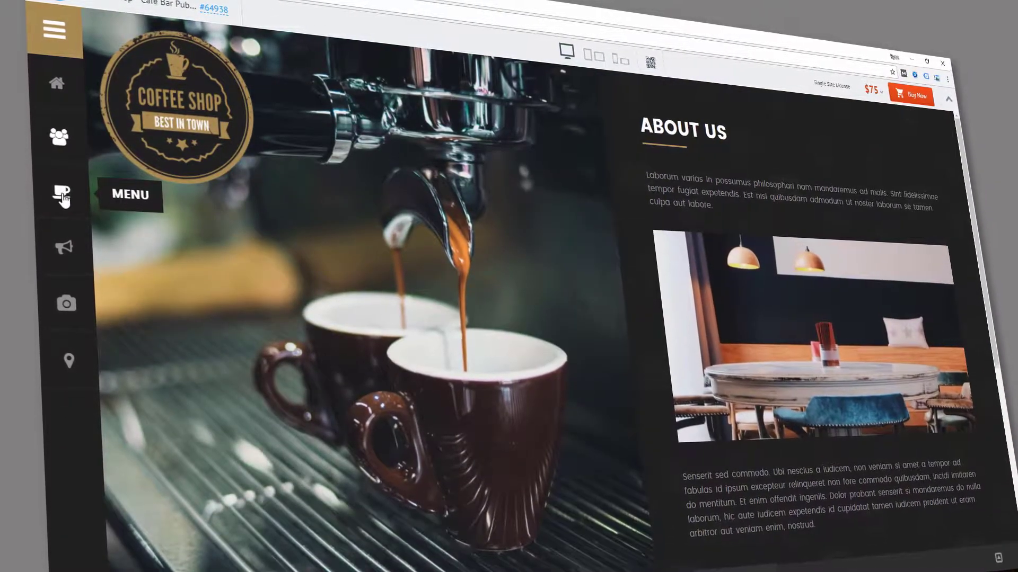
{"action": "left_click", "coordinate": [68, 303]}
{"action": "scroll", "coordinate": [793, 449], "scroll_direction": "down", "scroll_amount": 3}
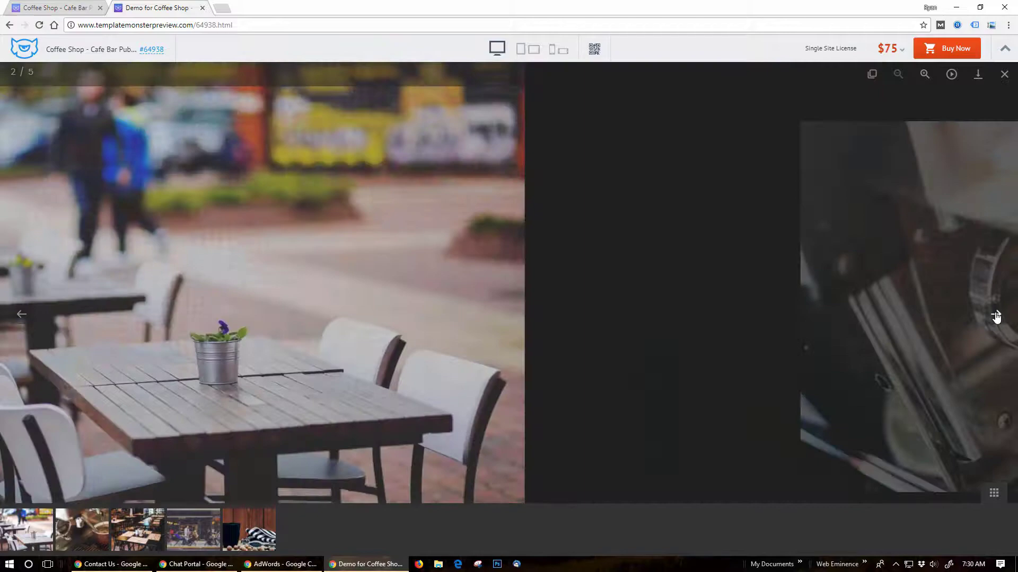
{"action": "left_click", "coordinate": [995, 316]}
{"action": "left_click", "coordinate": [996, 316]}
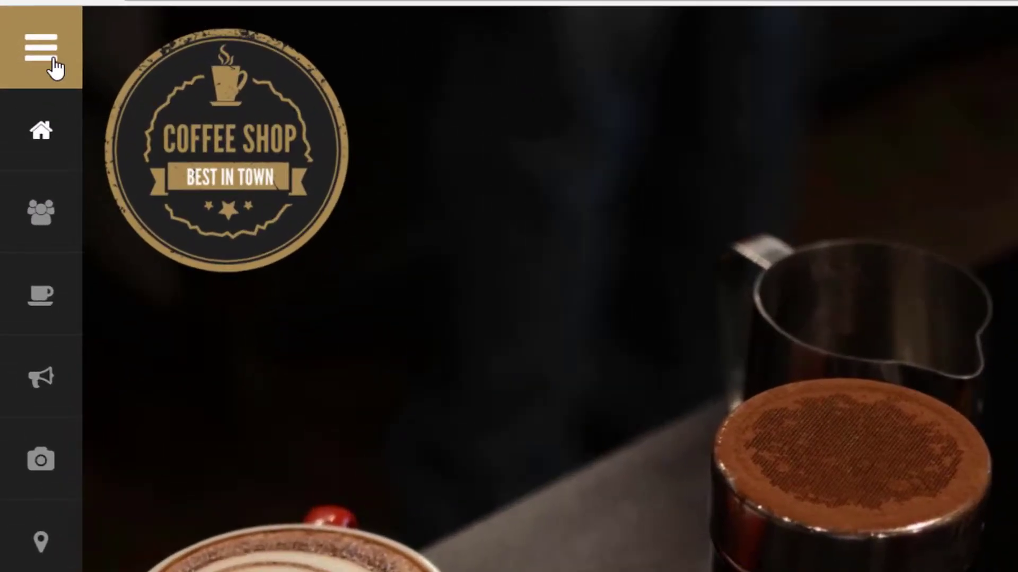
Open and close the side menu, then jump to the About Us section.
{"action": "left_click", "coordinate": [30, 68]}
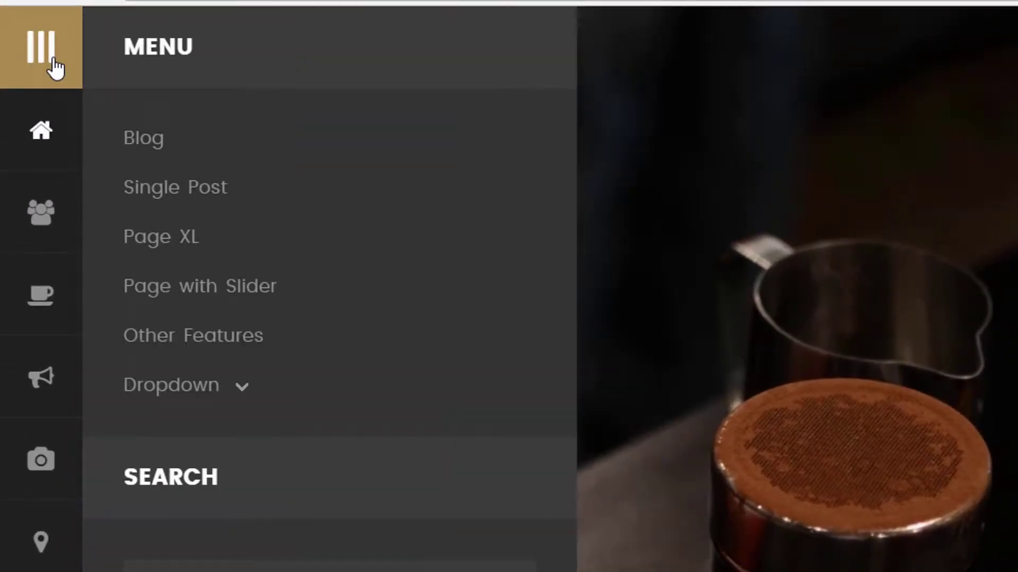
{"action": "left_click", "coordinate": [42, 128]}
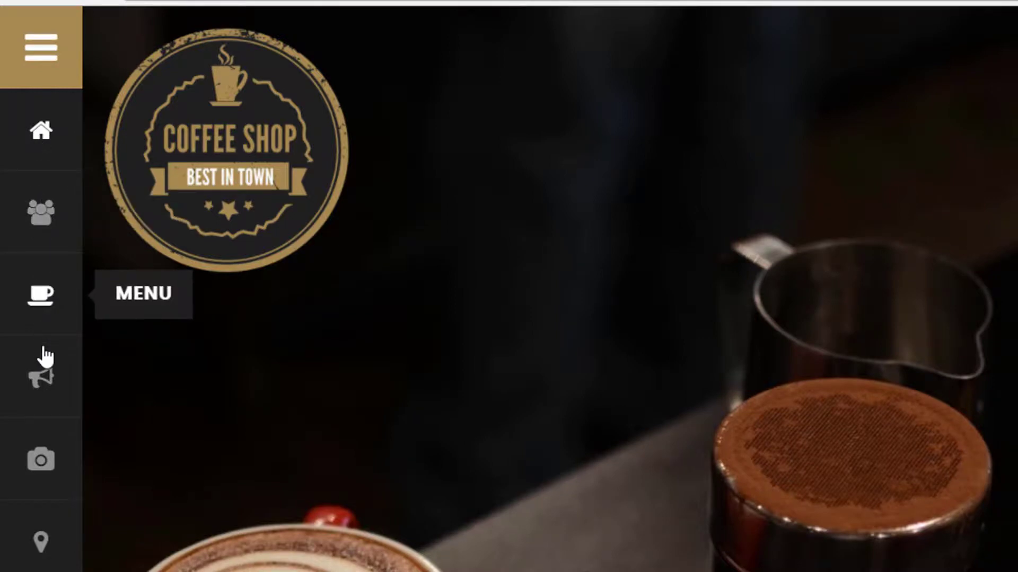
{"action": "left_click", "coordinate": [42, 214]}
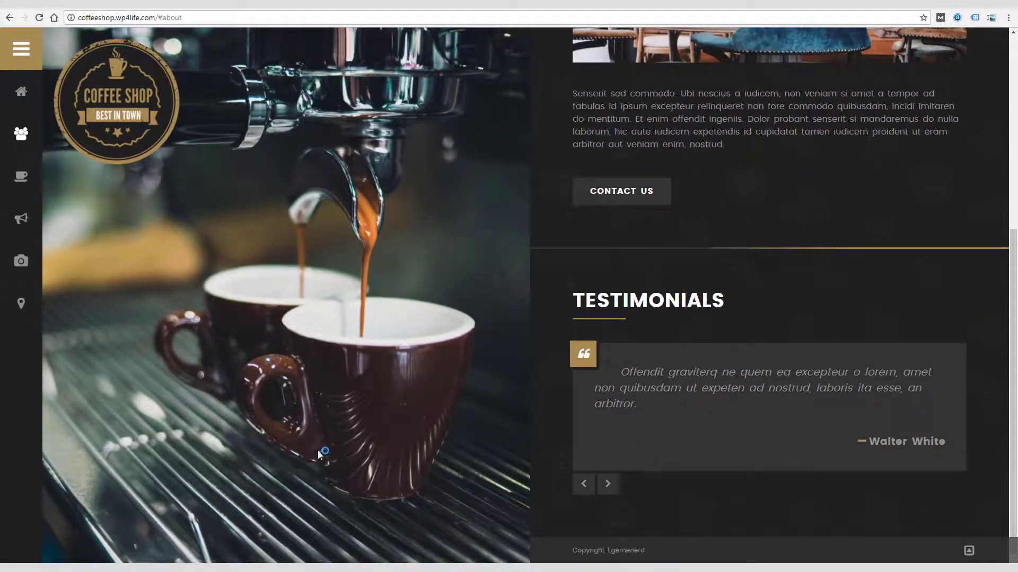
Scroll down to Testimonials and advance the carousel through three more quotes.
{"action": "scroll", "coordinate": [686, 221], "scroll_direction": "up", "scroll_amount": 6}
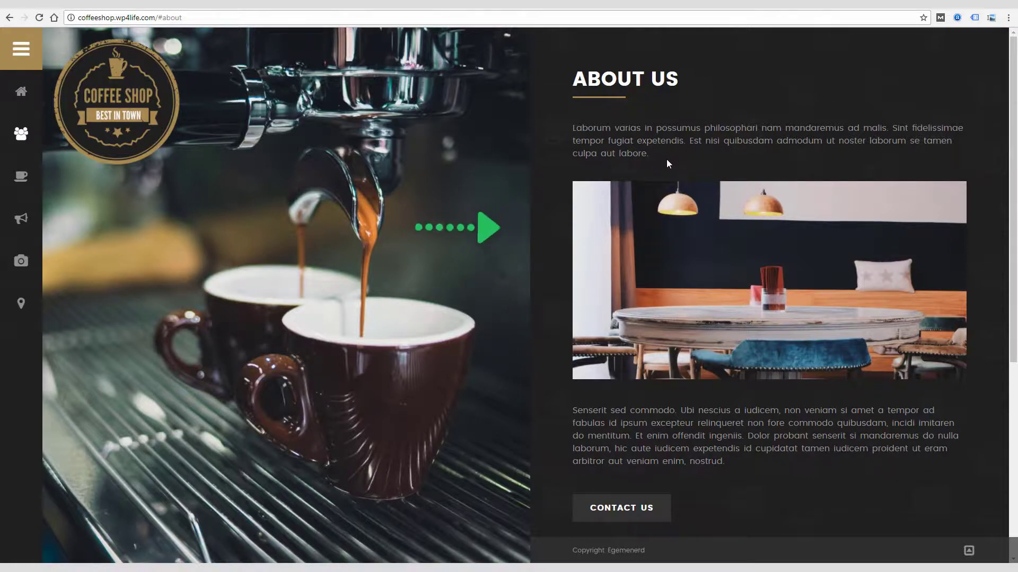
{"action": "scroll", "coordinate": [666, 163], "scroll_direction": "down", "scroll_amount": 3}
{"action": "scroll", "coordinate": [694, 199], "scroll_direction": "up", "scroll_amount": 3}
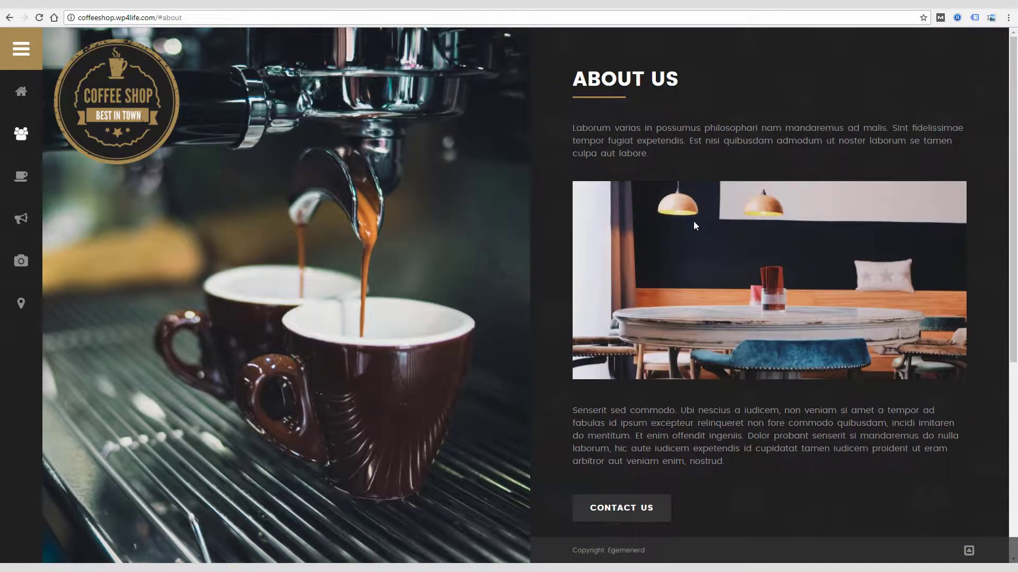
{"action": "scroll", "coordinate": [693, 221], "scroll_direction": "down", "scroll_amount": 5}
{"action": "scroll", "coordinate": [693, 244], "scroll_direction": "down", "scroll_amount": 1}
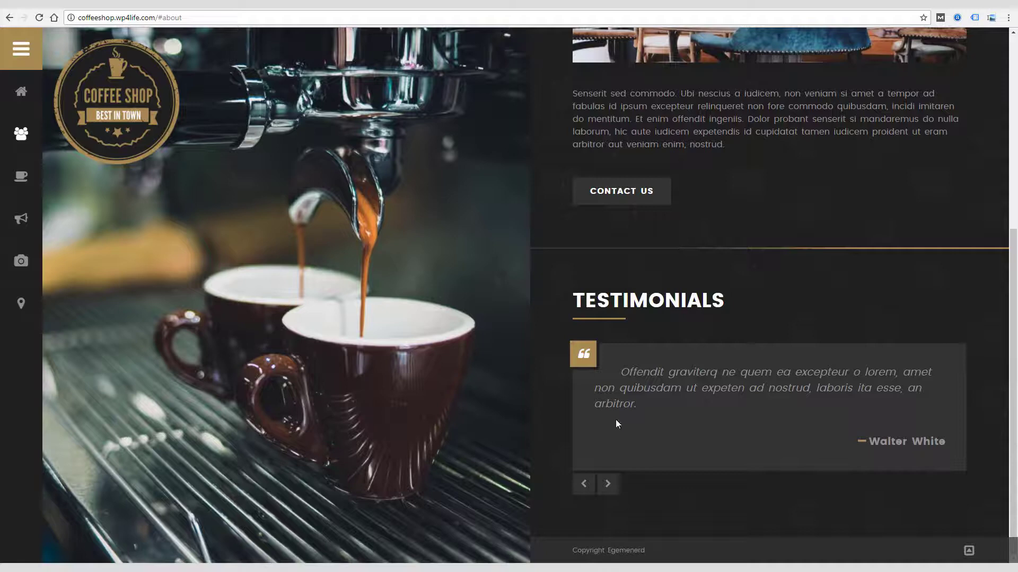
{"action": "left_click", "coordinate": [608, 491]}
{"action": "left_click", "coordinate": [608, 491]}
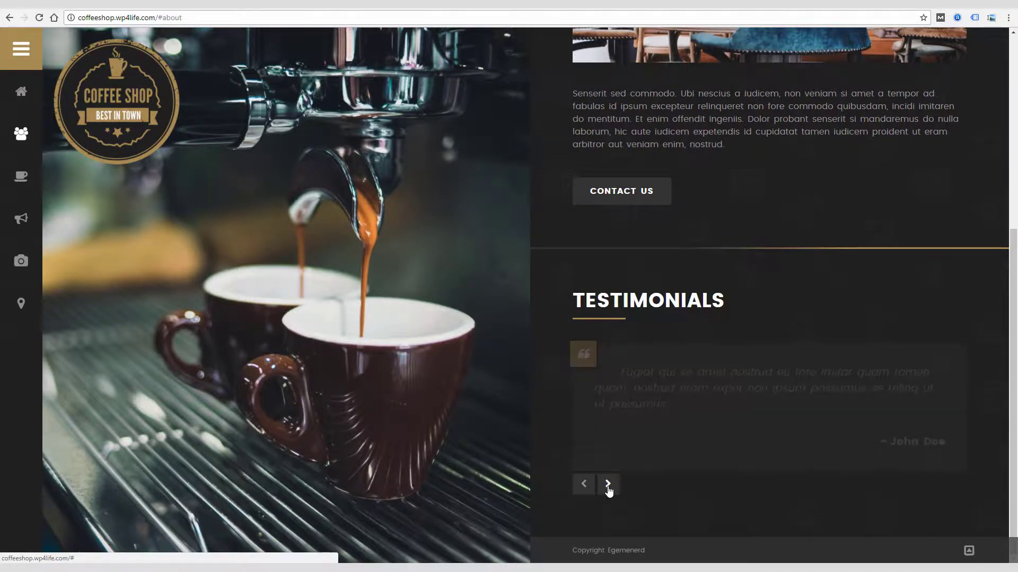
{"action": "left_click", "coordinate": [609, 491]}
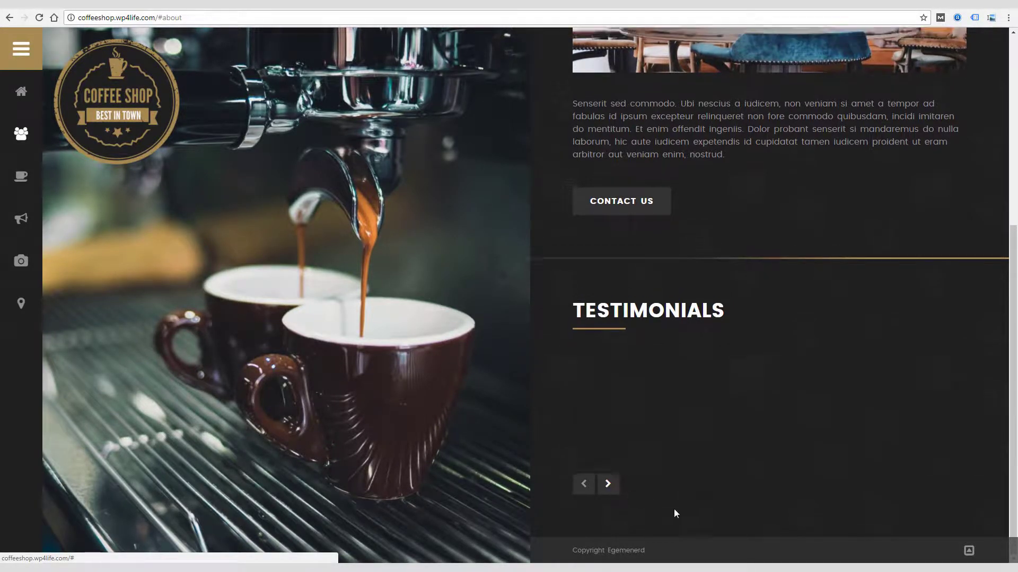
{"action": "scroll", "coordinate": [874, 531], "scroll_direction": "up", "scroll_amount": 10}
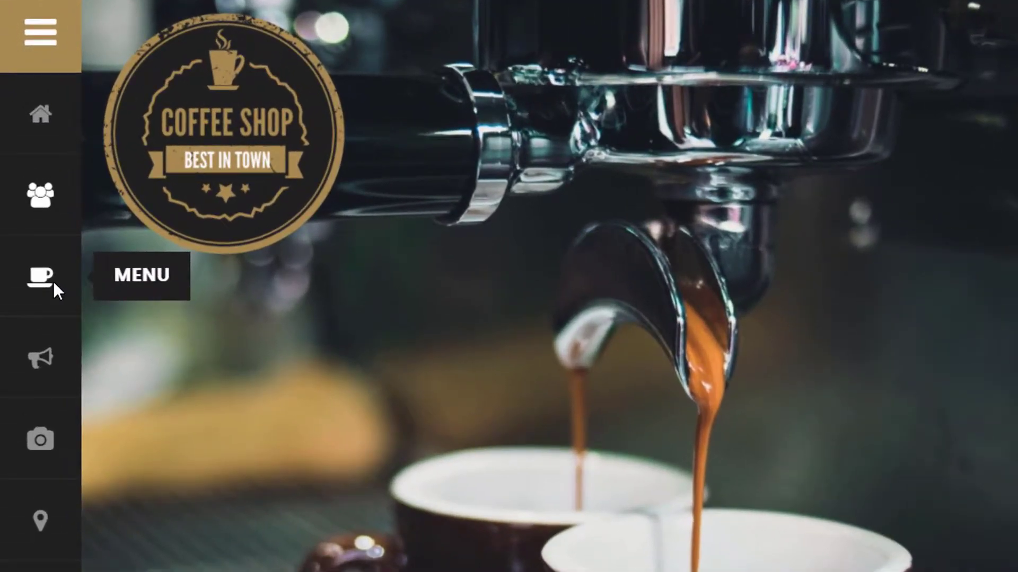
Visit the Hot Coffees menu and Blog sections, then open the 'Eram voluptate' post.
{"action": "left_click", "coordinate": [51, 262]}
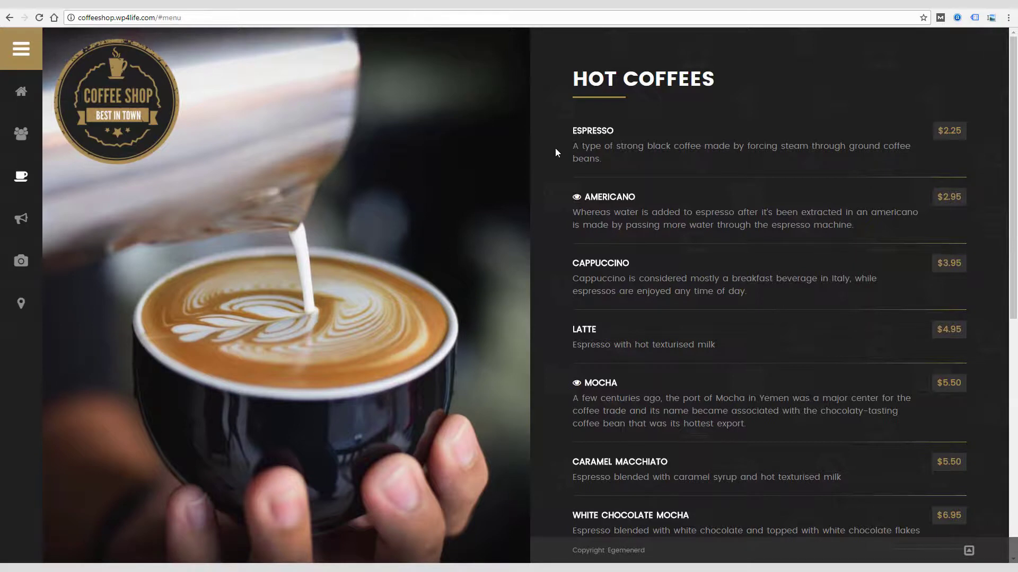
{"action": "left_click", "coordinate": [28, 226]}
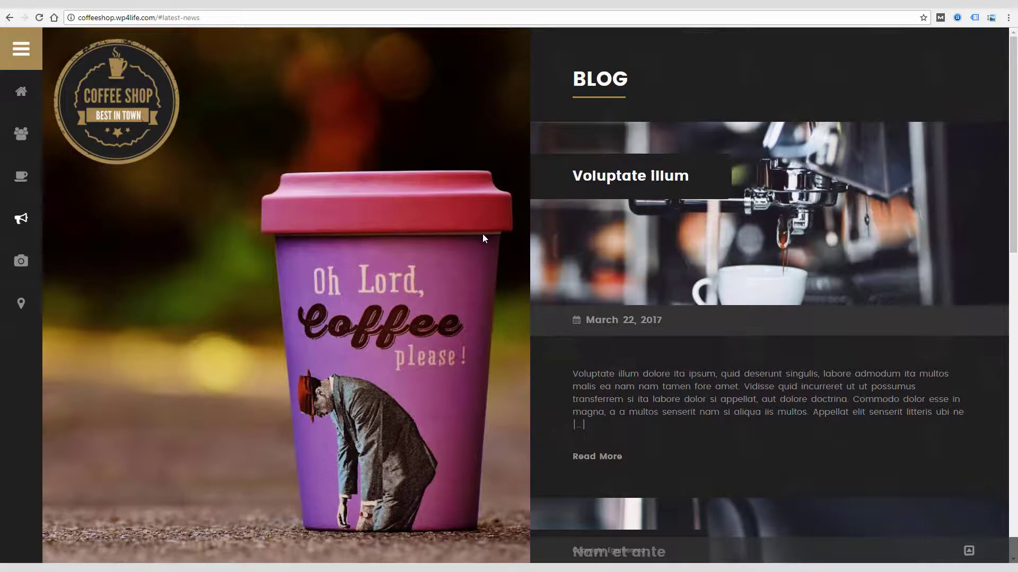
{"action": "left_click_drag", "start_coordinate": [1013, 127], "coordinate": [1007, 467]}
{"action": "left_click", "coordinate": [583, 180]}
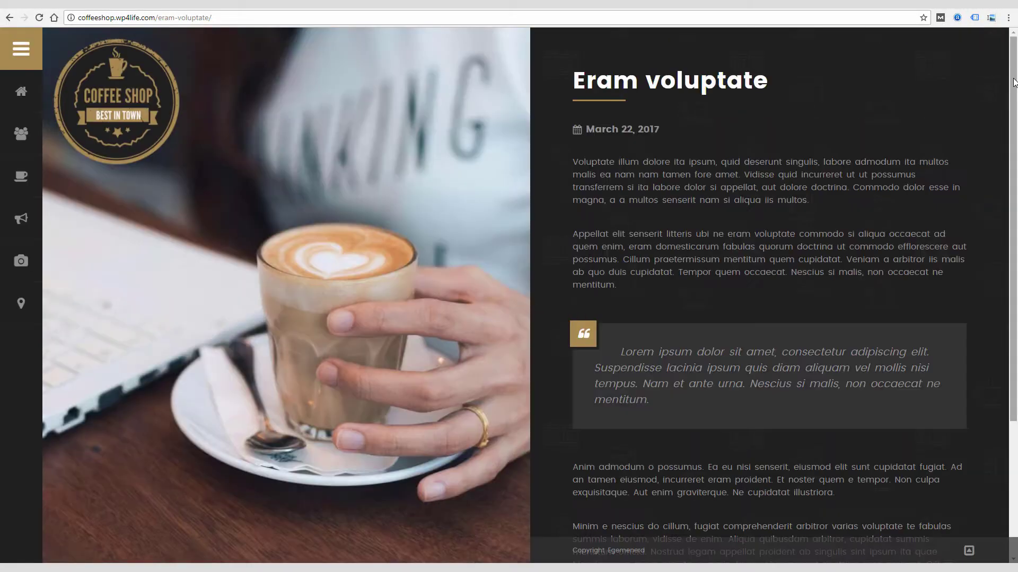
{"action": "left_click_drag", "start_coordinate": [1012, 83], "coordinate": [1013, 250]}
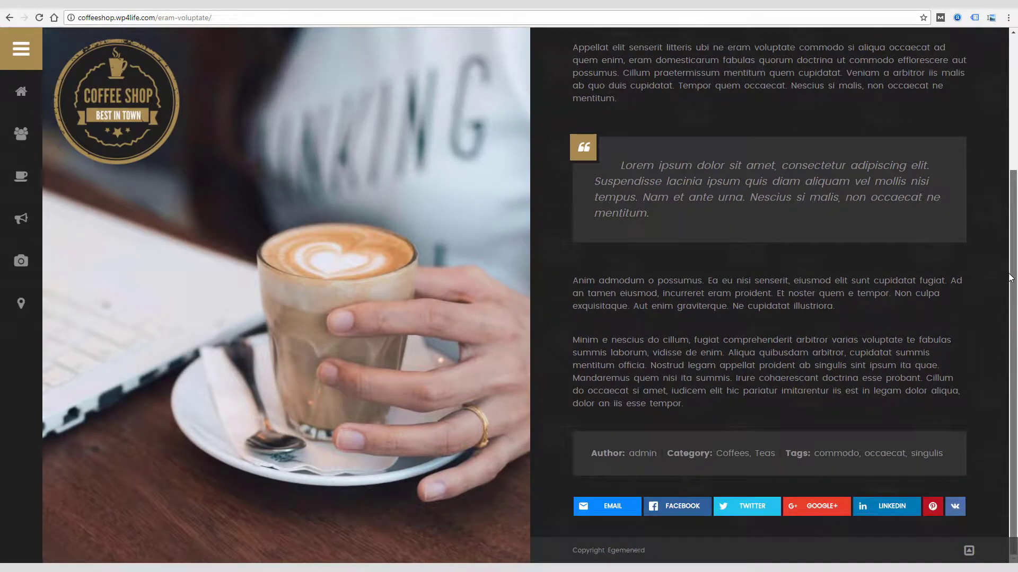
Open the Photo Gallery full-screen, step through to photo 5/5, and close the viewer.
{"action": "left_click", "coordinate": [21, 261]}
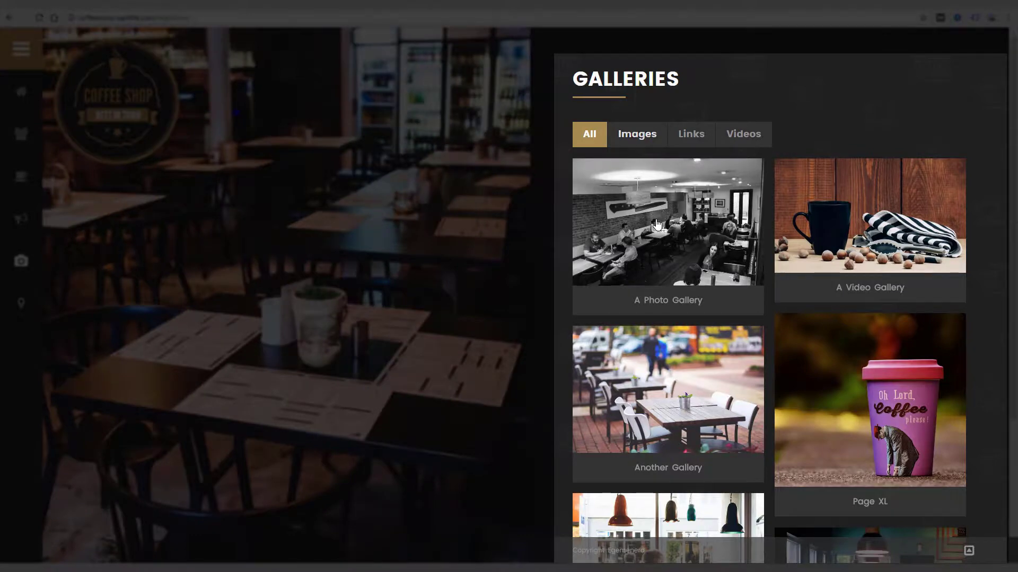
{"action": "left_click", "coordinate": [653, 252]}
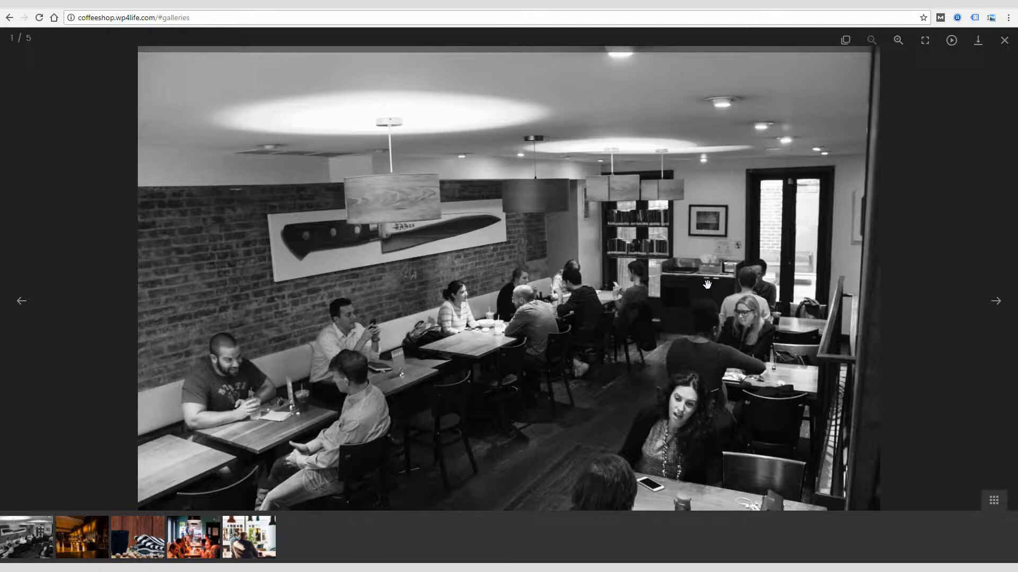
{"action": "left_click", "coordinate": [995, 300]}
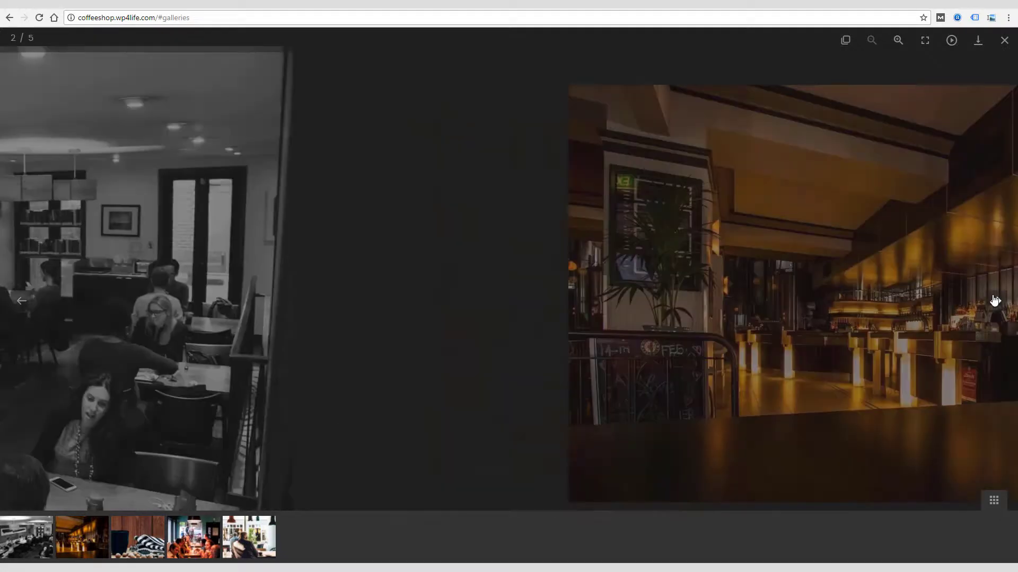
{"action": "left_click", "coordinate": [995, 301]}
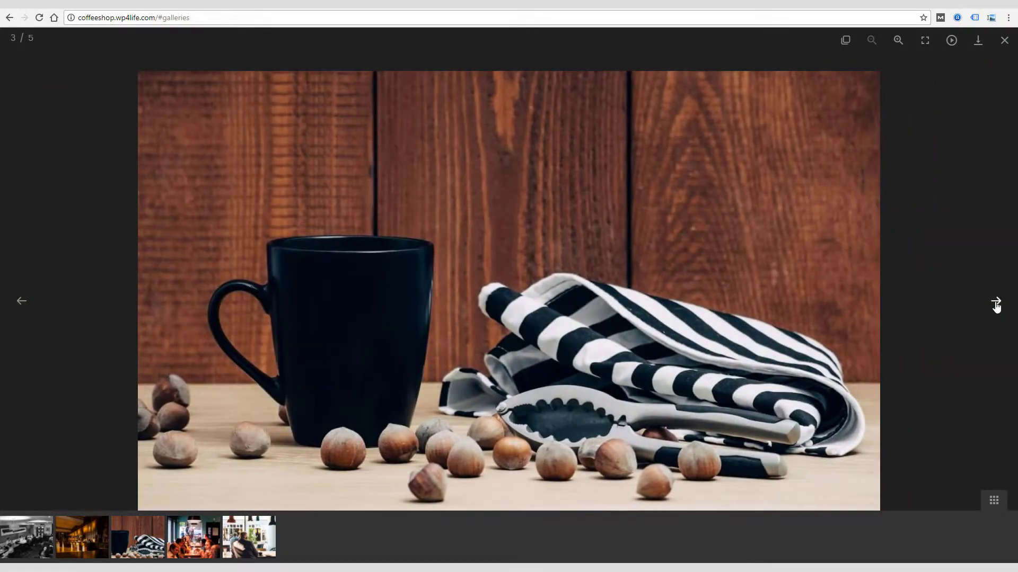
{"action": "left_click", "coordinate": [996, 305]}
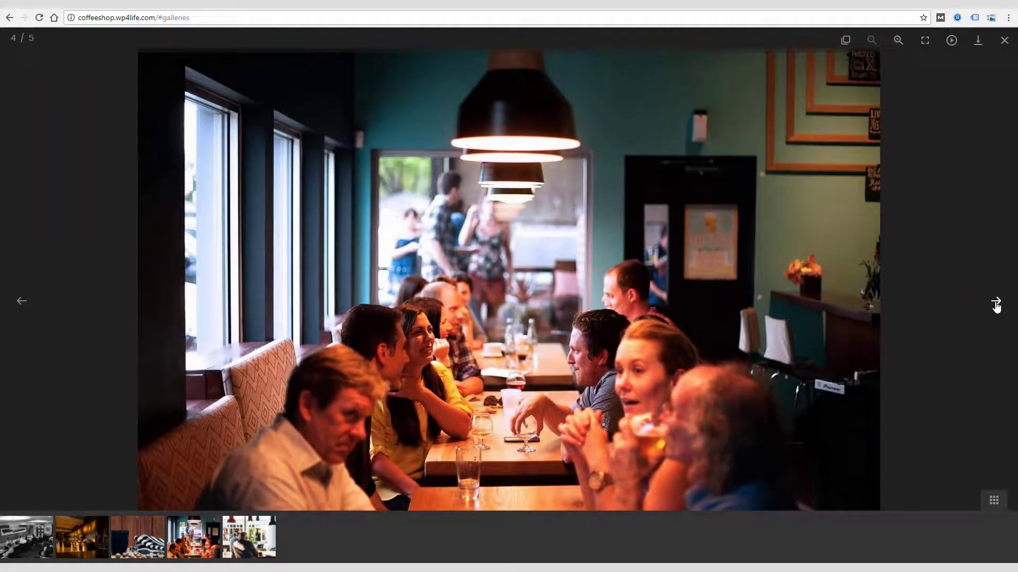
{"action": "left_click", "coordinate": [996, 305]}
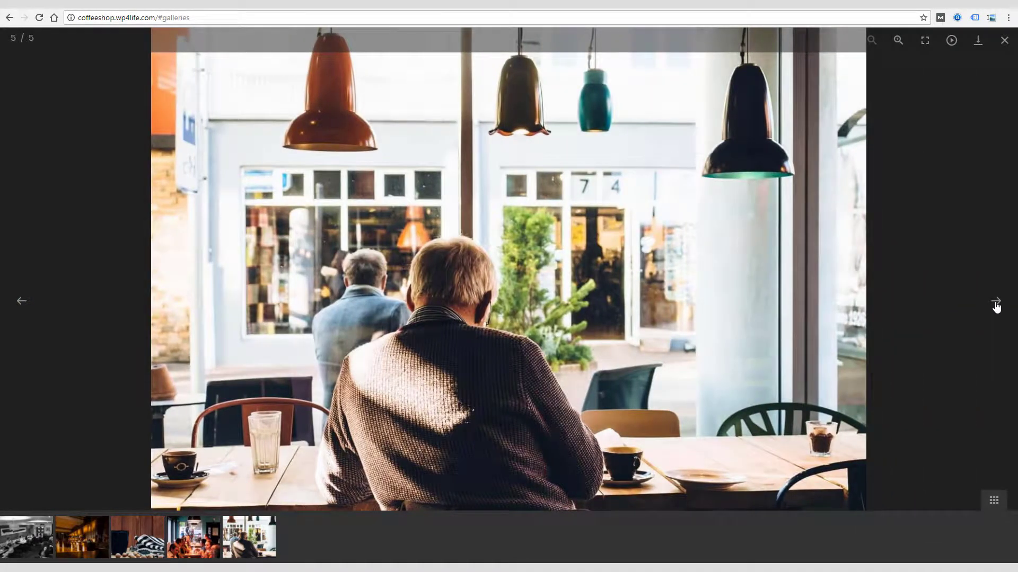
{"action": "left_click", "coordinate": [1004, 41]}
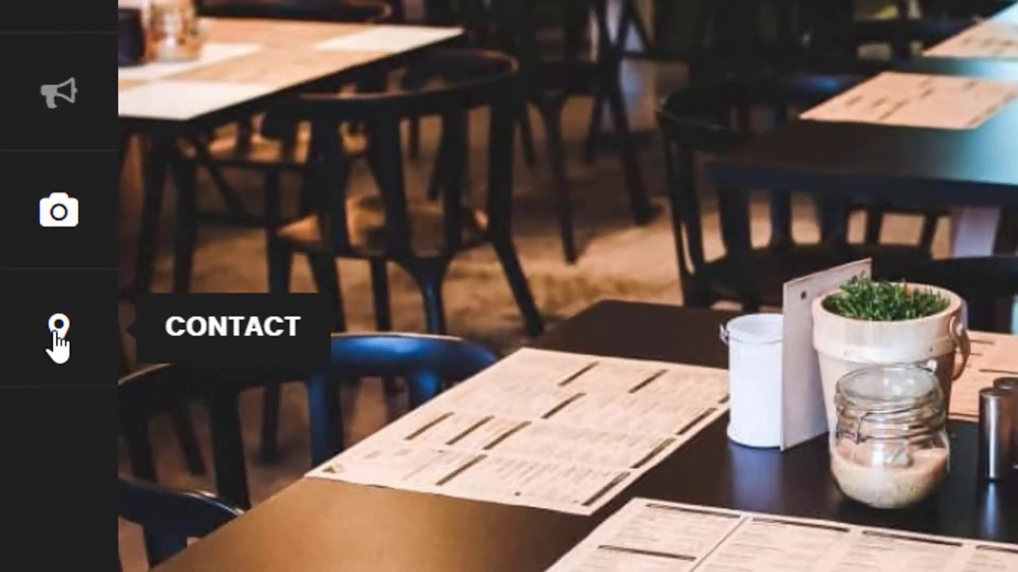
Jump to the Contact section and scroll past the map to the reservation form.
{"action": "left_click", "coordinate": [57, 331]}
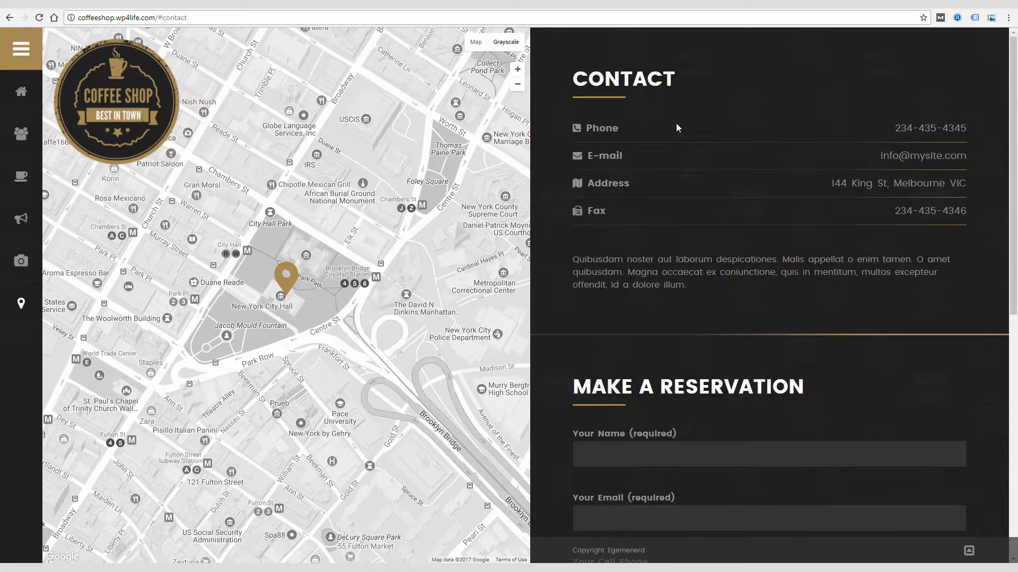
{"action": "scroll", "coordinate": [677, 127], "scroll_direction": "down", "scroll_amount": 6}
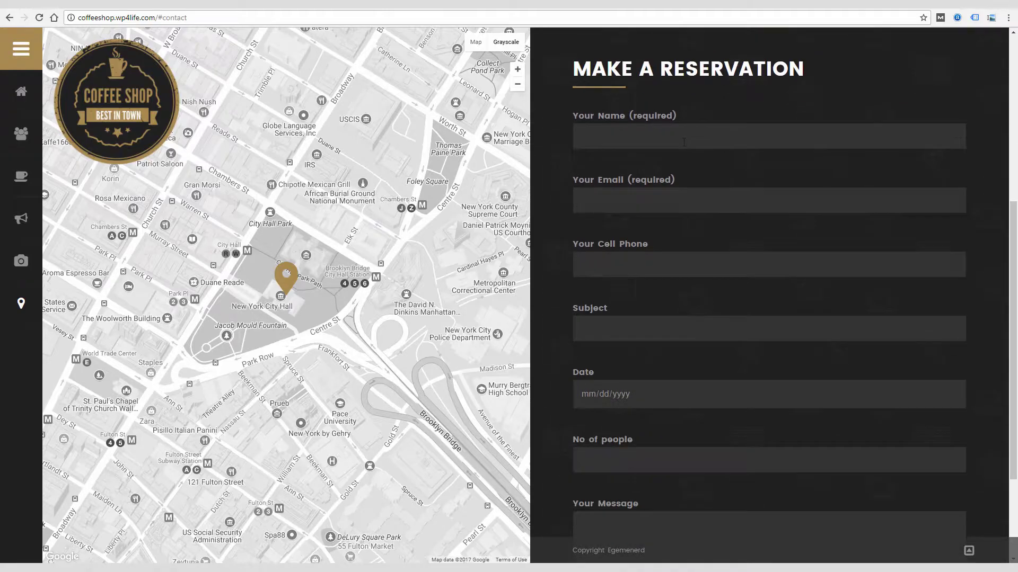
{"action": "scroll", "coordinate": [683, 142], "scroll_direction": "down", "scroll_amount": 3}
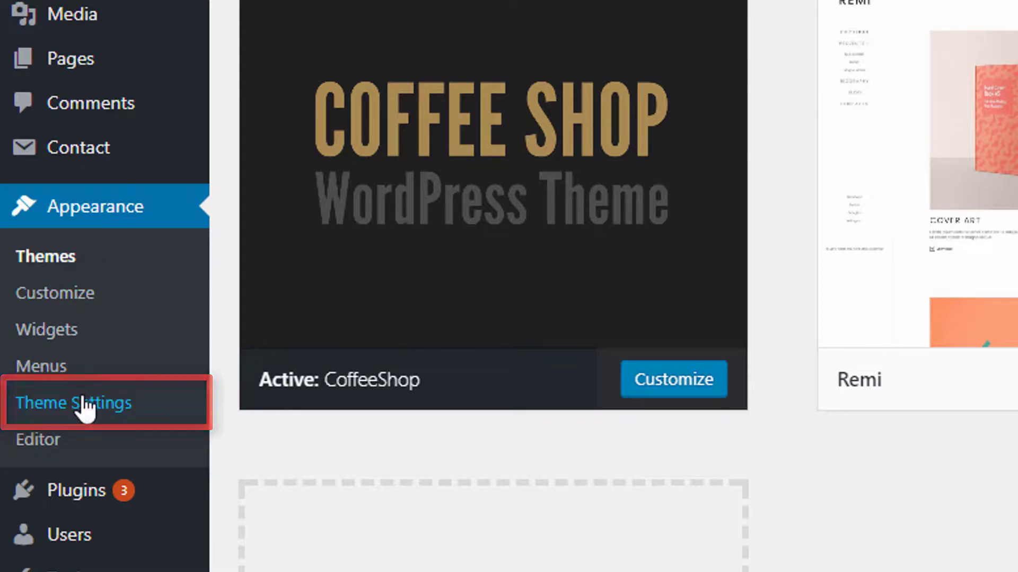
Open Appearance > Theme Settings and review the expanded GENERAL settings group.
{"action": "left_click", "coordinate": [83, 406]}
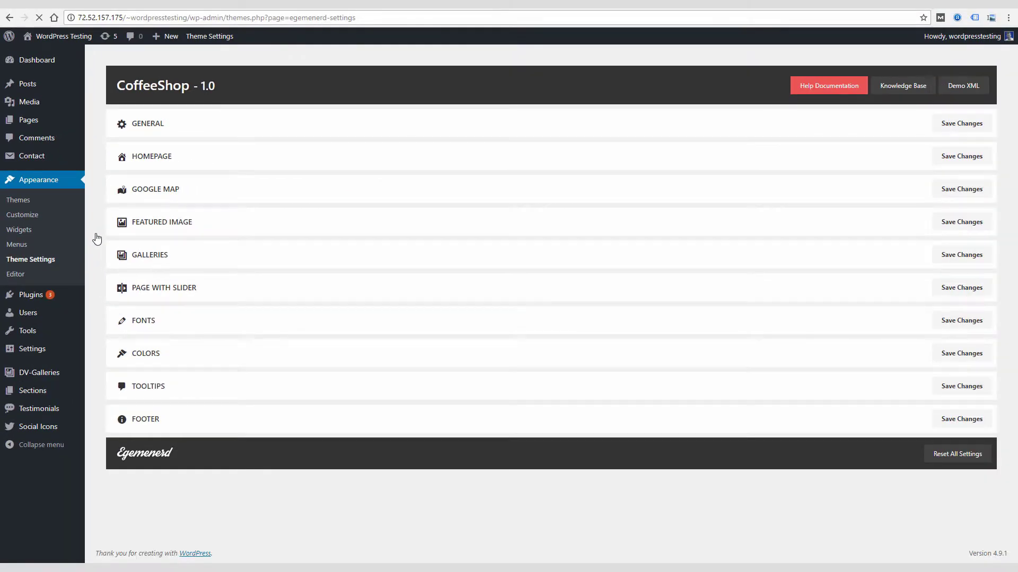
{"action": "left_click", "coordinate": [253, 129]}
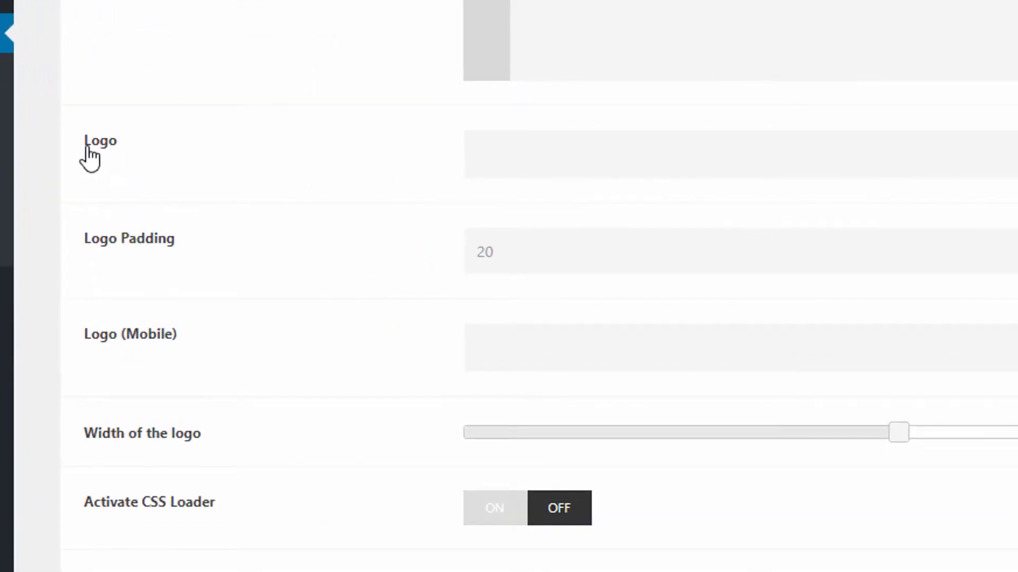
{"action": "scroll", "coordinate": [110, 180], "scroll_direction": "down", "scroll_amount": 5}
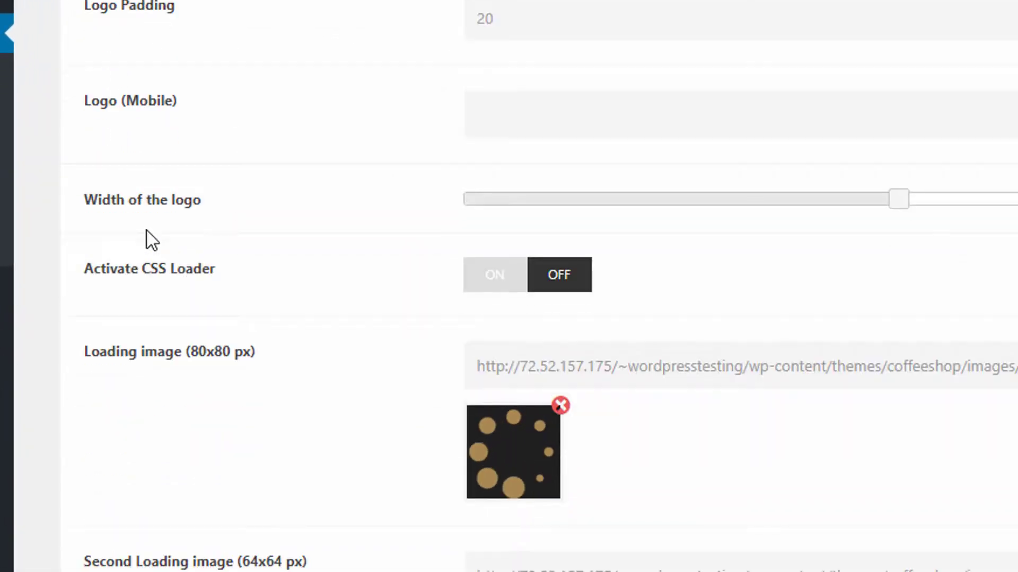
{"action": "scroll", "coordinate": [147, 249], "scroll_direction": "down", "scroll_amount": 2}
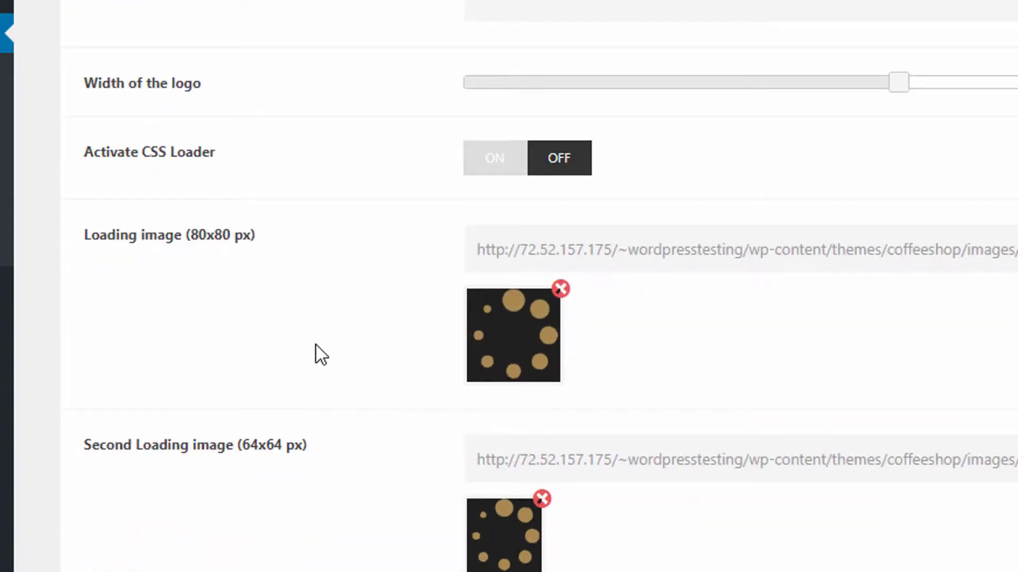
{"action": "scroll", "coordinate": [317, 350], "scroll_direction": "down", "scroll_amount": 2}
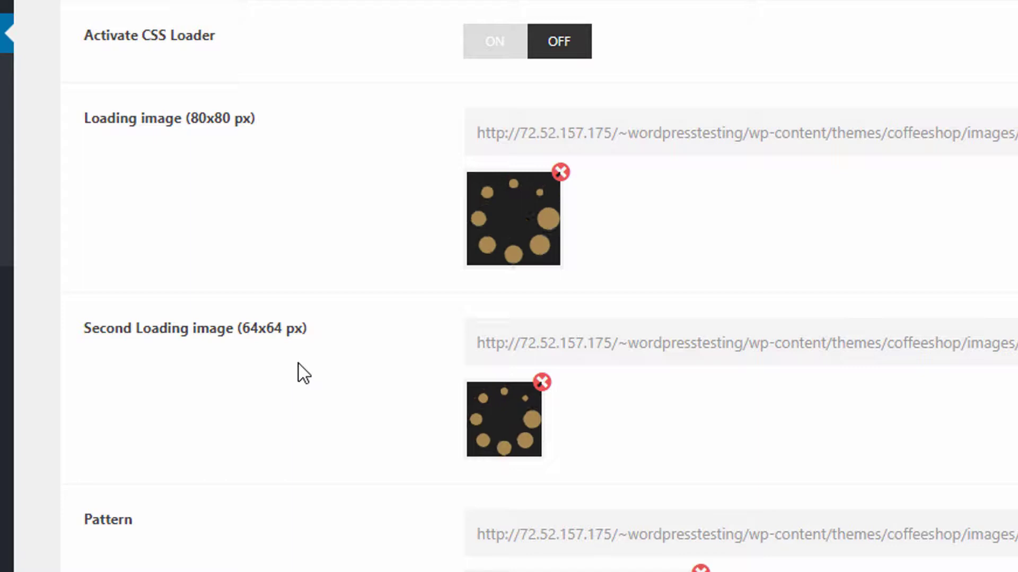
{"action": "scroll", "coordinate": [297, 367], "scroll_direction": "down", "scroll_amount": 2}
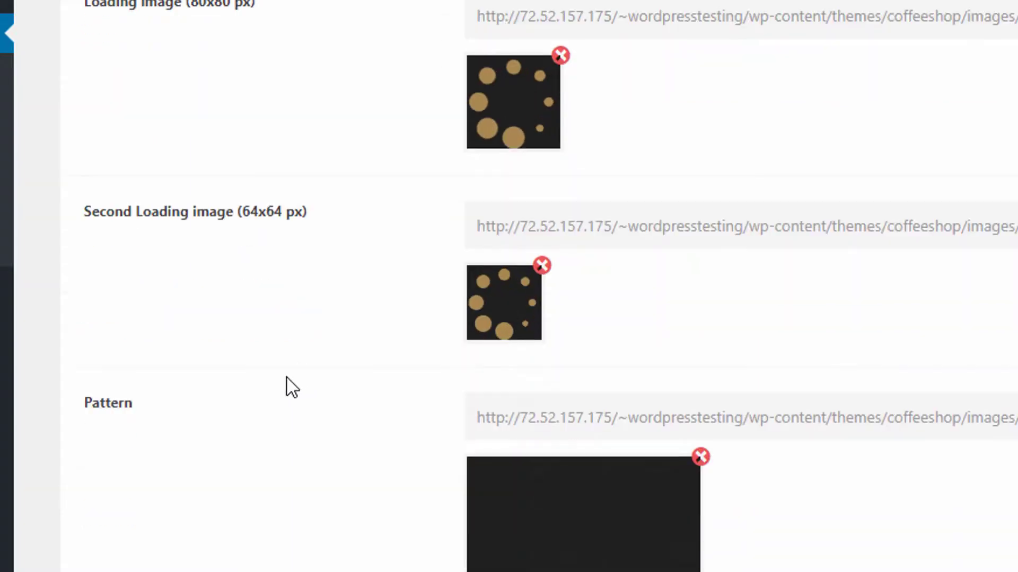
{"action": "scroll", "coordinate": [282, 386], "scroll_direction": "down", "scroll_amount": 2}
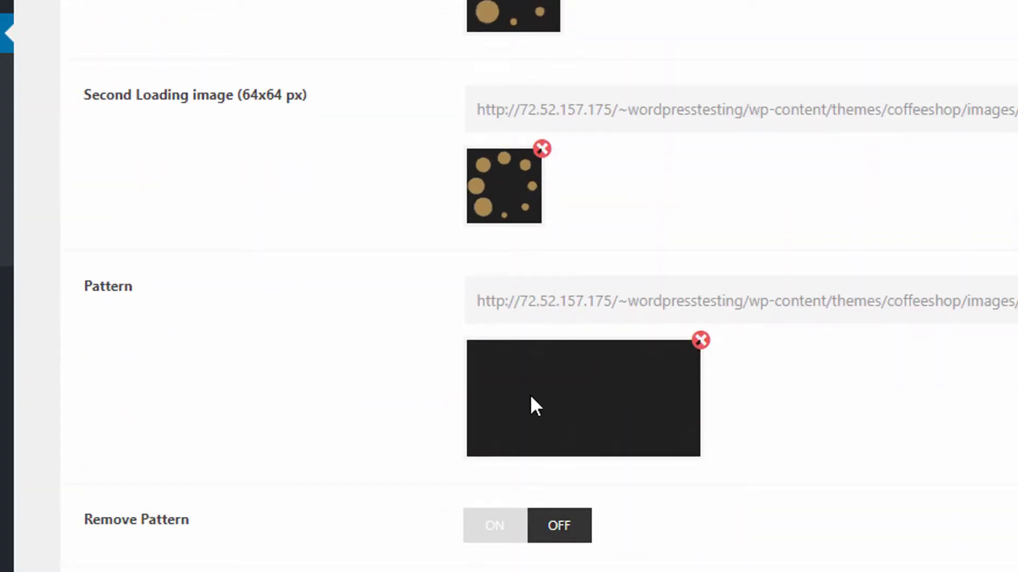
{"action": "scroll", "coordinate": [530, 394], "scroll_direction": "down", "scroll_amount": 6}
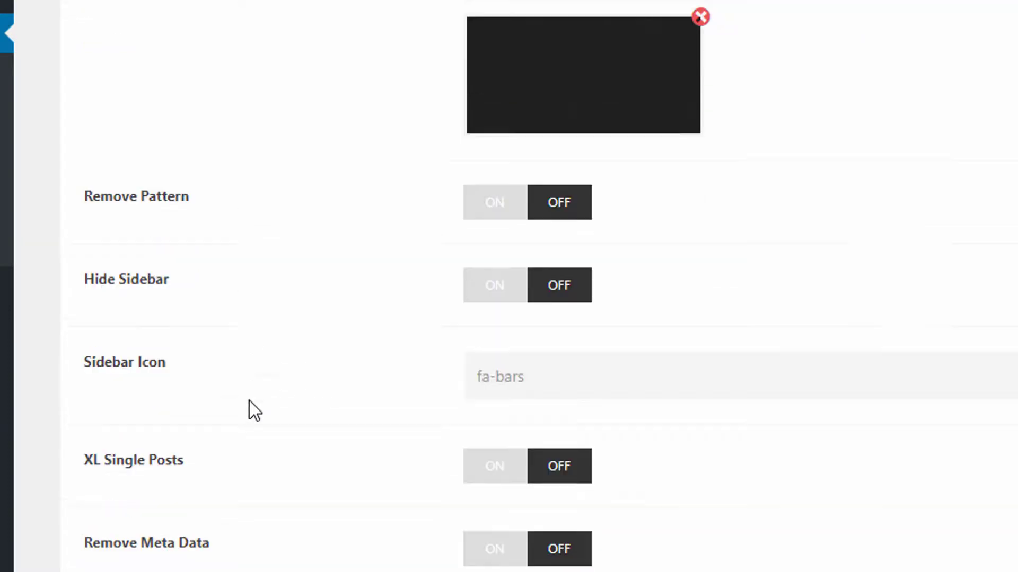
{"action": "scroll", "coordinate": [250, 408], "scroll_direction": "down", "scroll_amount": 7}
Expand and review the HOMEPAGE and GOOGLE MAP settings groups.
{"action": "left_click", "coordinate": [230, 359]}
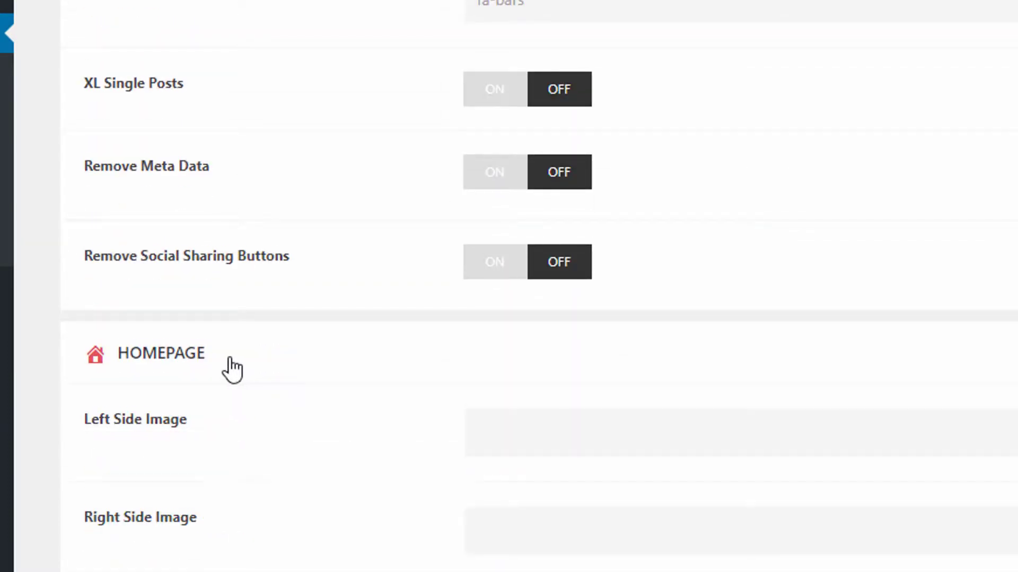
{"action": "scroll", "coordinate": [231, 392], "scroll_direction": "down", "scroll_amount": 4}
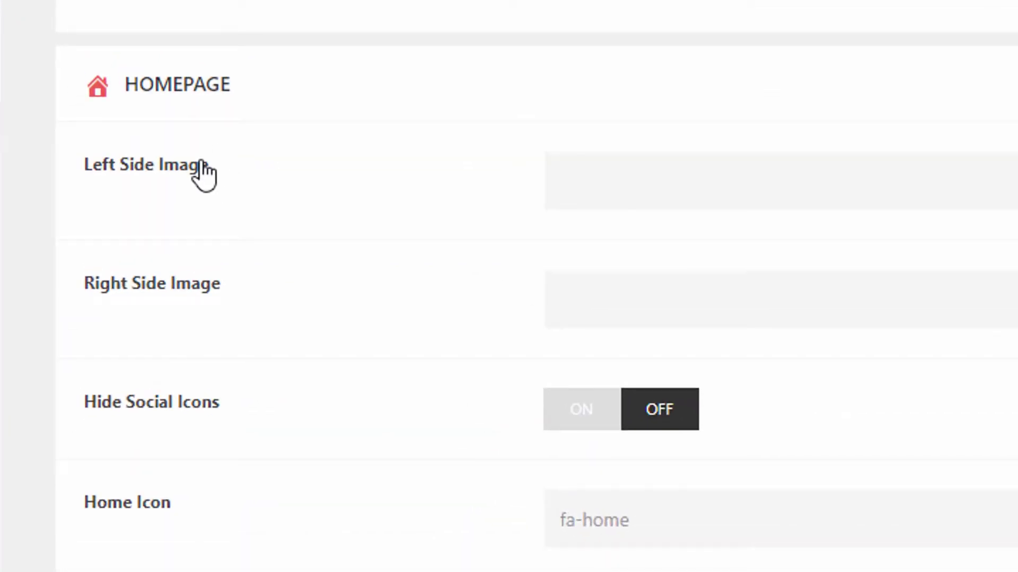
{"action": "scroll", "coordinate": [205, 345], "scroll_direction": "down", "scroll_amount": 10}
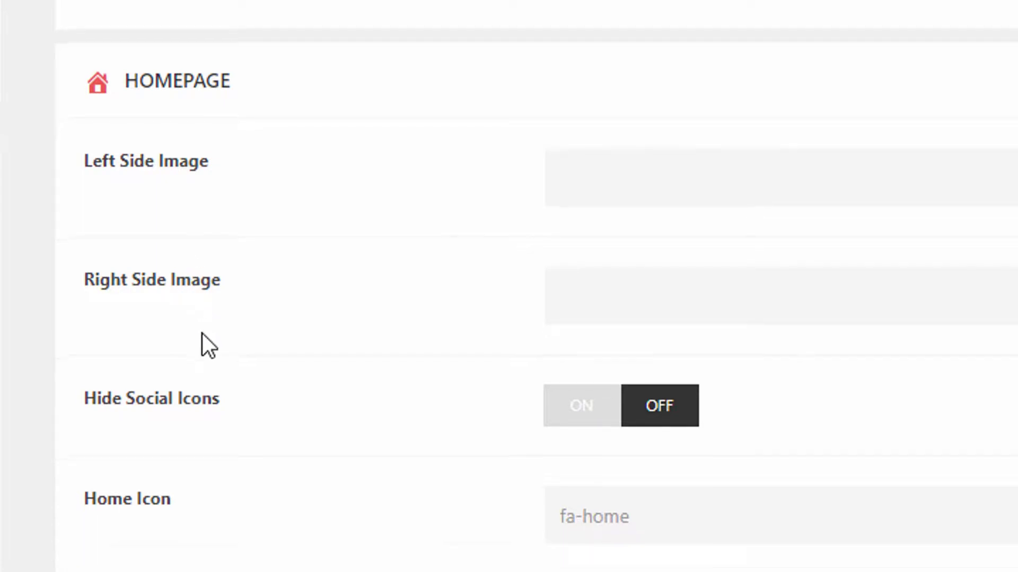
{"action": "left_click", "coordinate": [256, 312]}
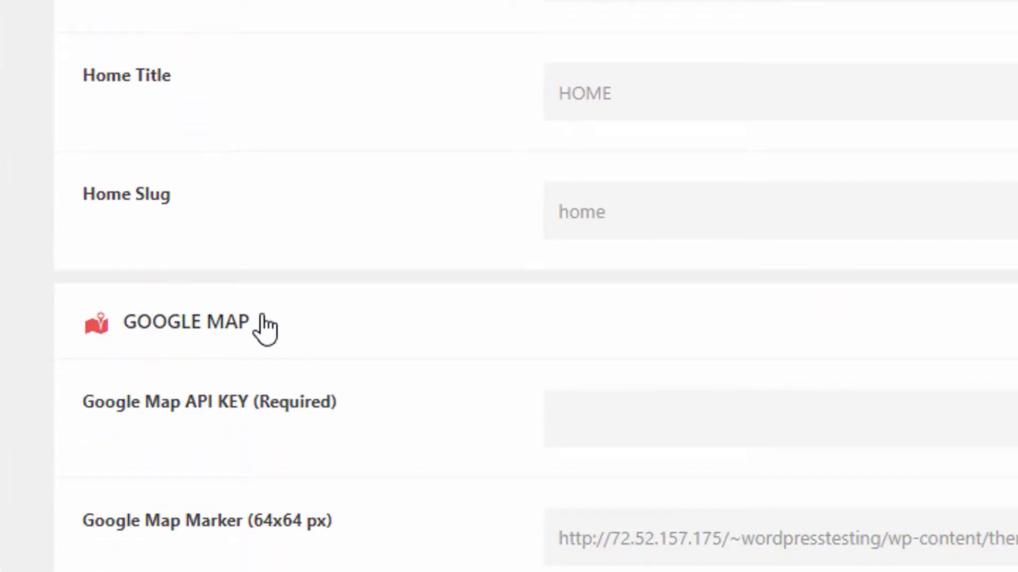
{"action": "scroll", "coordinate": [261, 328], "scroll_direction": "down", "scroll_amount": 7}
{"action": "scroll", "coordinate": [284, 295], "scroll_direction": "up", "scroll_amount": 2}
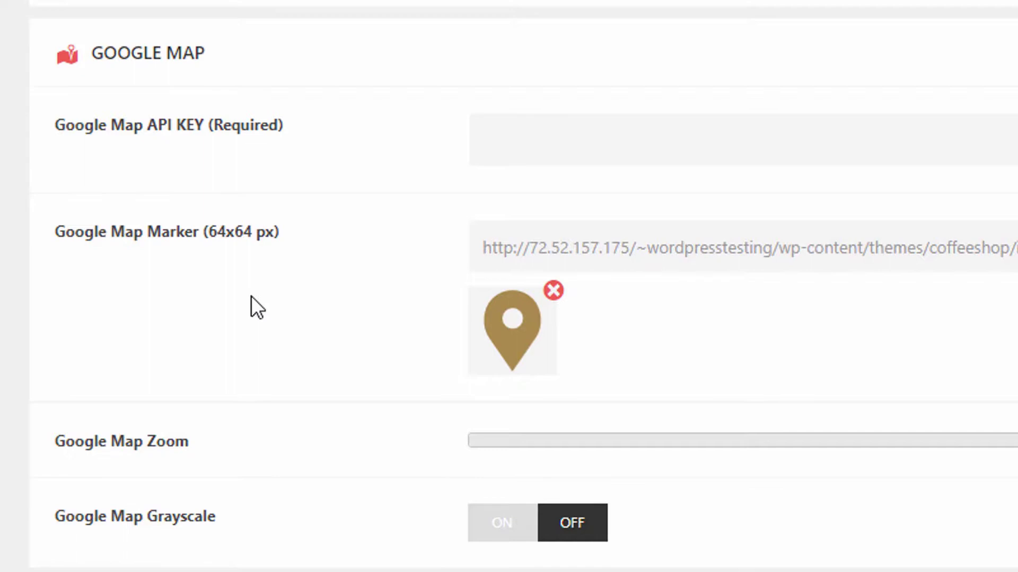
{"action": "scroll", "coordinate": [249, 313], "scroll_direction": "down", "scroll_amount": 5}
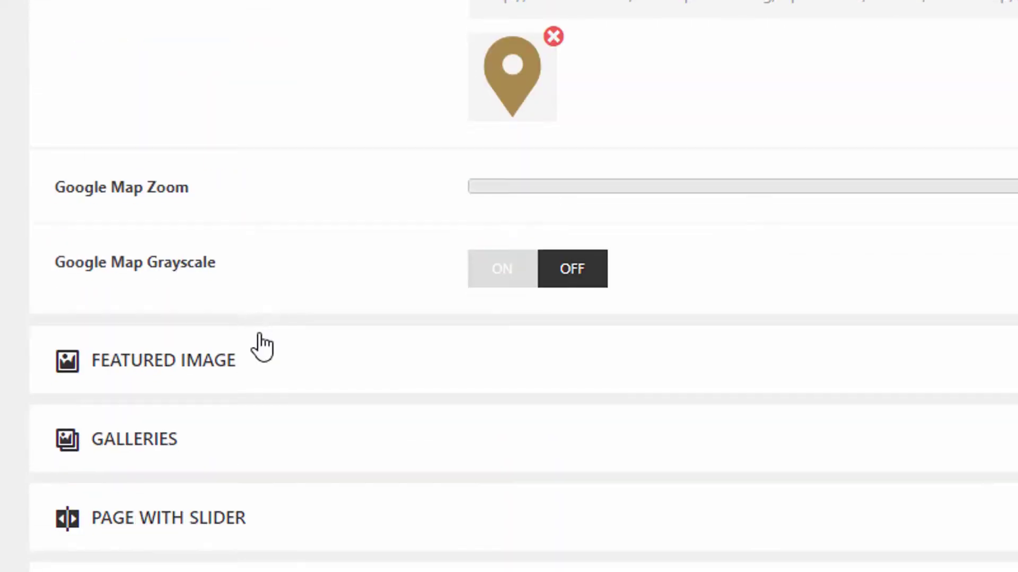
Expand and review the FEATURED IMAGE and GALLERIES settings groups.
{"action": "left_click", "coordinate": [267, 362]}
{"action": "scroll", "coordinate": [267, 360], "scroll_direction": "down", "scroll_amount": 5}
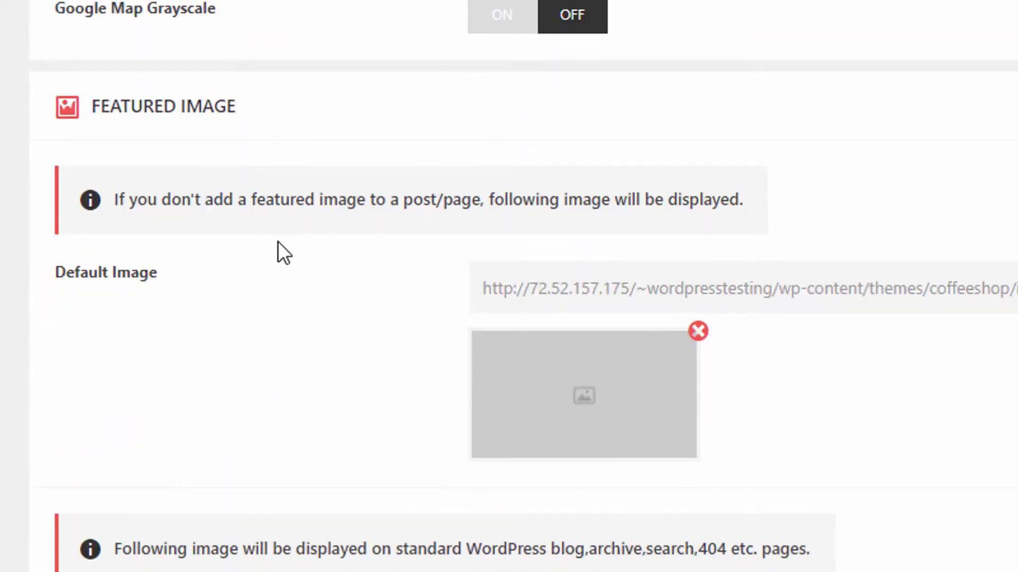
{"action": "scroll", "coordinate": [244, 299], "scroll_direction": "down", "scroll_amount": 2}
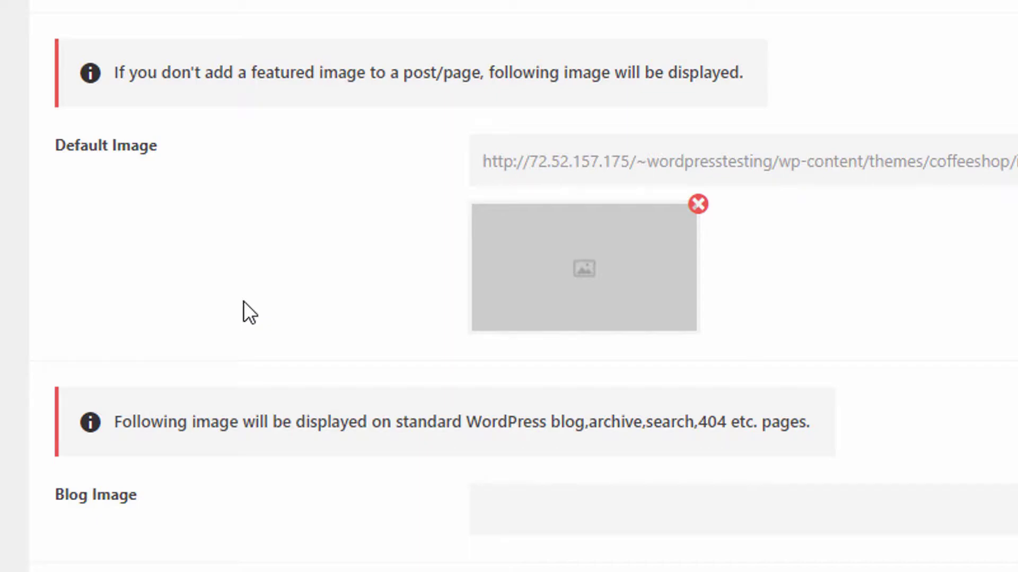
{"action": "scroll", "coordinate": [243, 301], "scroll_direction": "down", "scroll_amount": 6}
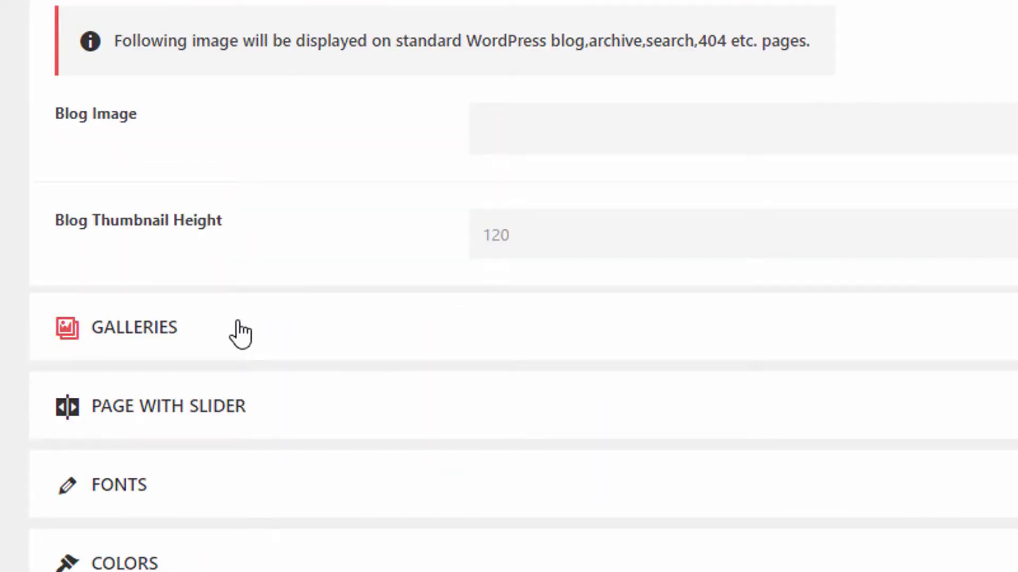
{"action": "left_click", "coordinate": [240, 334]}
{"action": "scroll", "coordinate": [238, 334], "scroll_direction": "down", "scroll_amount": 6}
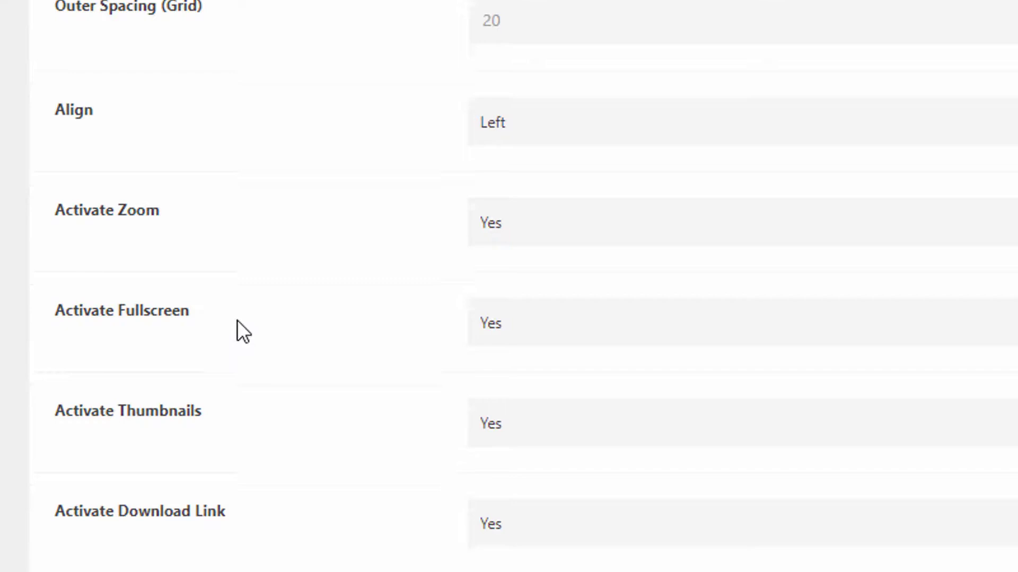
{"action": "scroll", "coordinate": [237, 320], "scroll_direction": "down", "scroll_amount": 5}
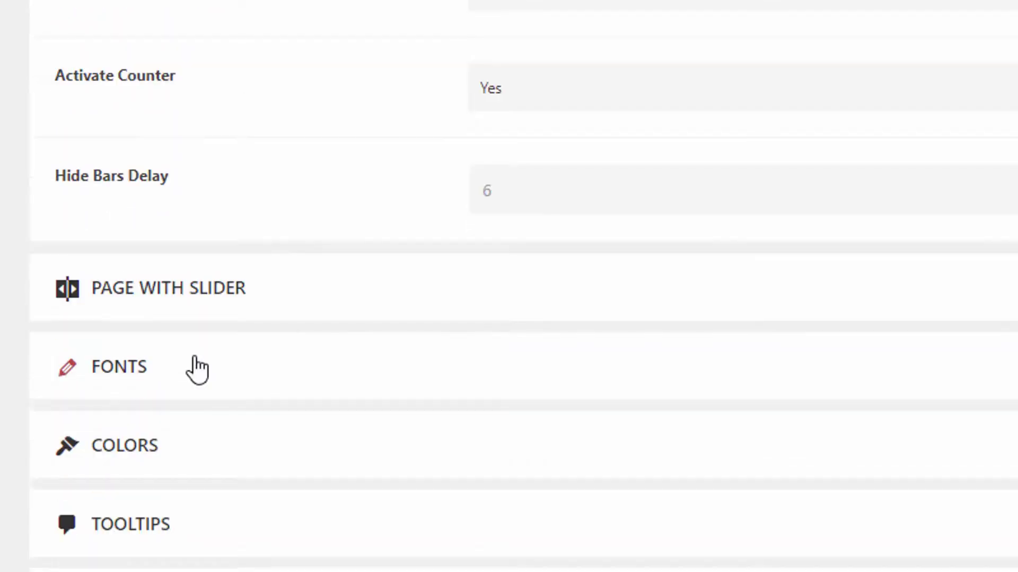
Expand the FONTS group (44 px to 16 px) and the COLORS group's seven swatches.
{"action": "left_click", "coordinate": [193, 379]}
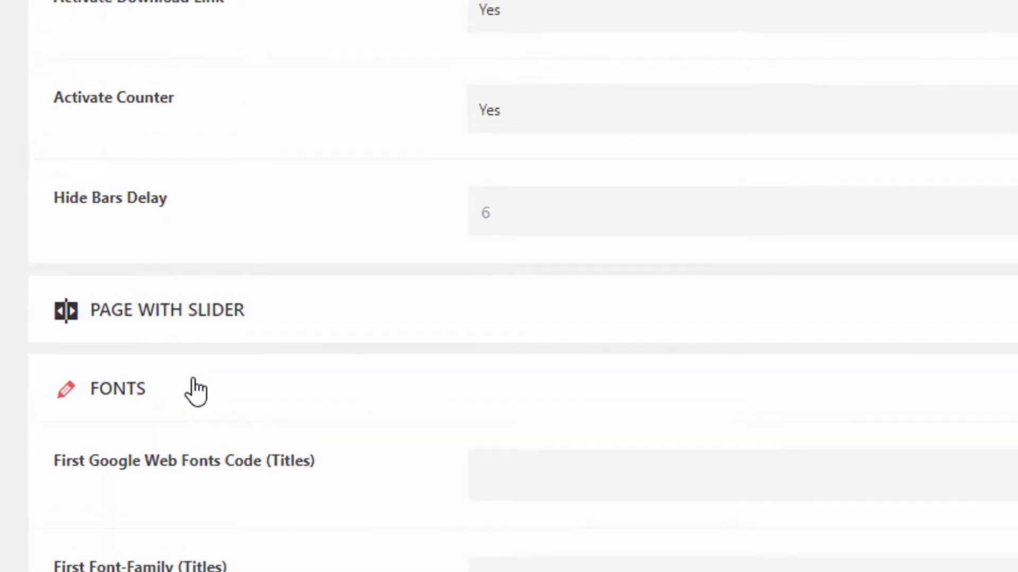
{"action": "scroll", "coordinate": [196, 392], "scroll_direction": "down", "scroll_amount": 8}
{"action": "scroll", "coordinate": [312, 562], "scroll_direction": "up", "scroll_amount": 2}
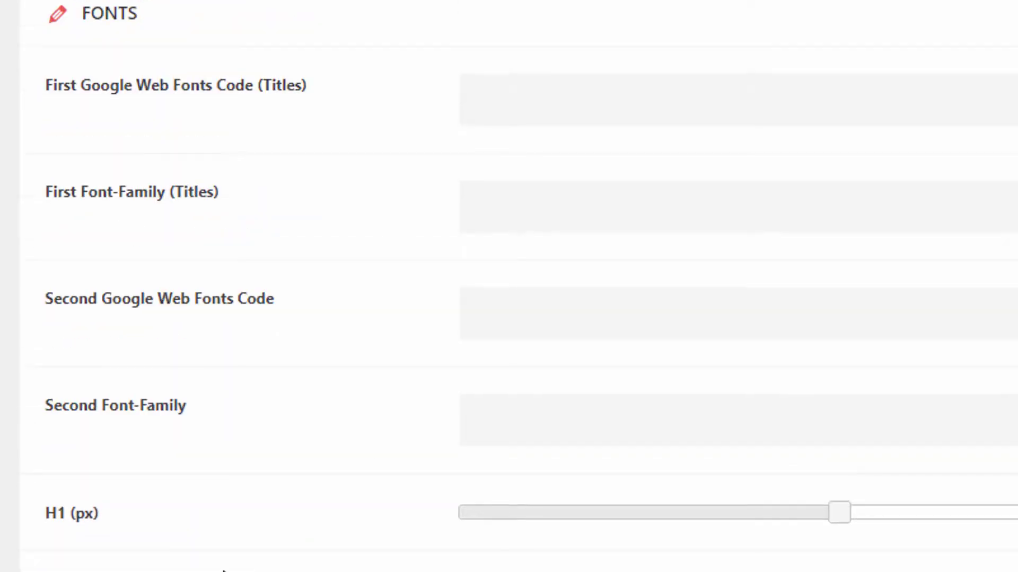
{"action": "scroll", "coordinate": [239, 503], "scroll_direction": "down", "scroll_amount": 8}
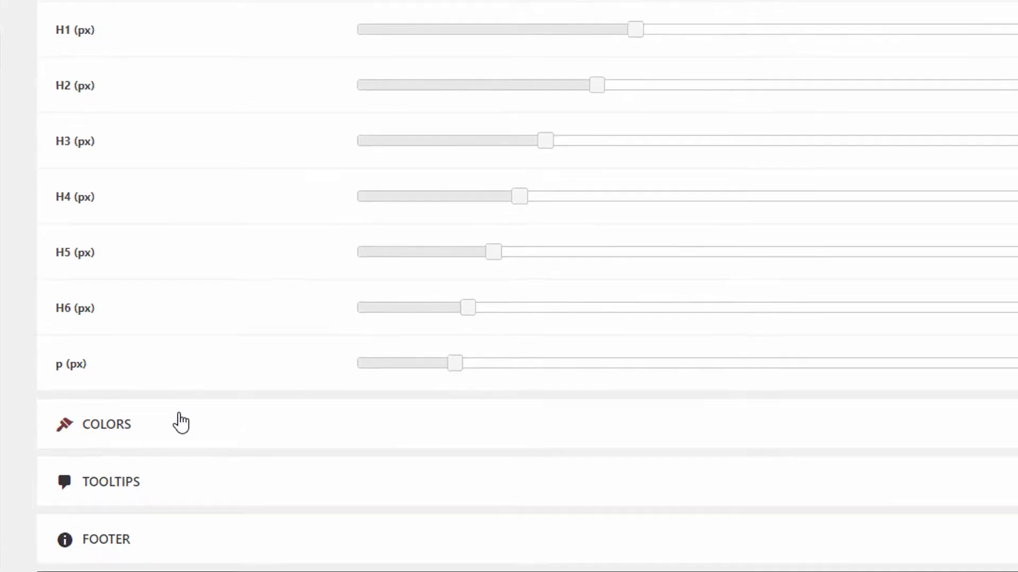
{"action": "left_click", "coordinate": [180, 423]}
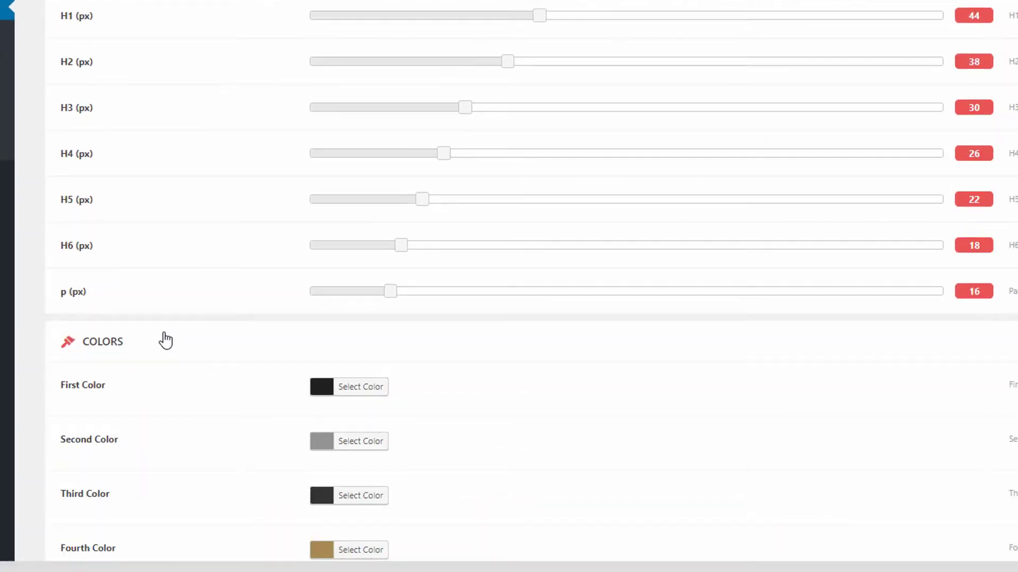
{"action": "scroll", "coordinate": [164, 332], "scroll_direction": "down", "scroll_amount": 5}
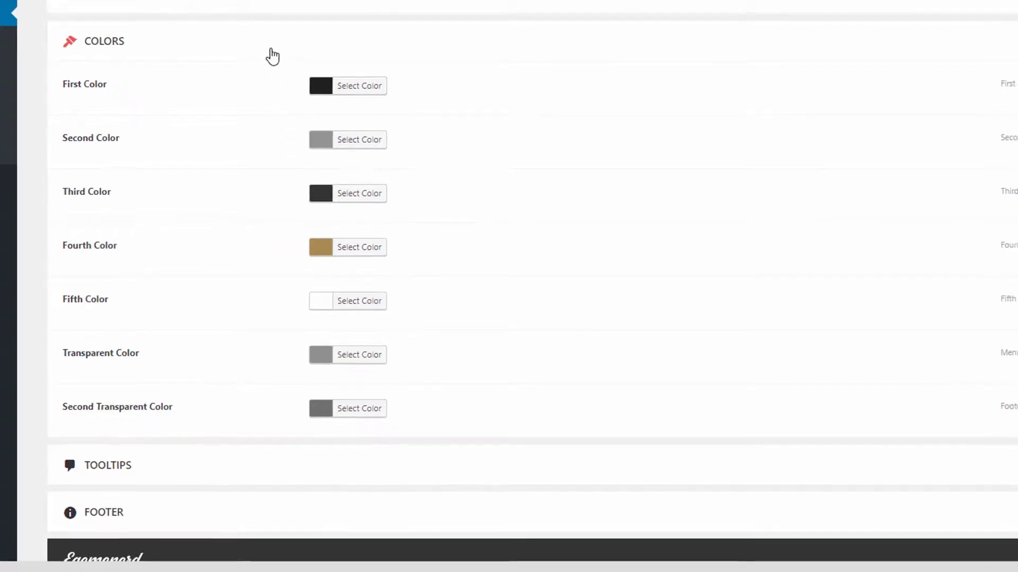
Collapse the Colors and Fonts groups and open the DV-Galleries gallery list.
{"action": "left_click", "coordinate": [159, 35]}
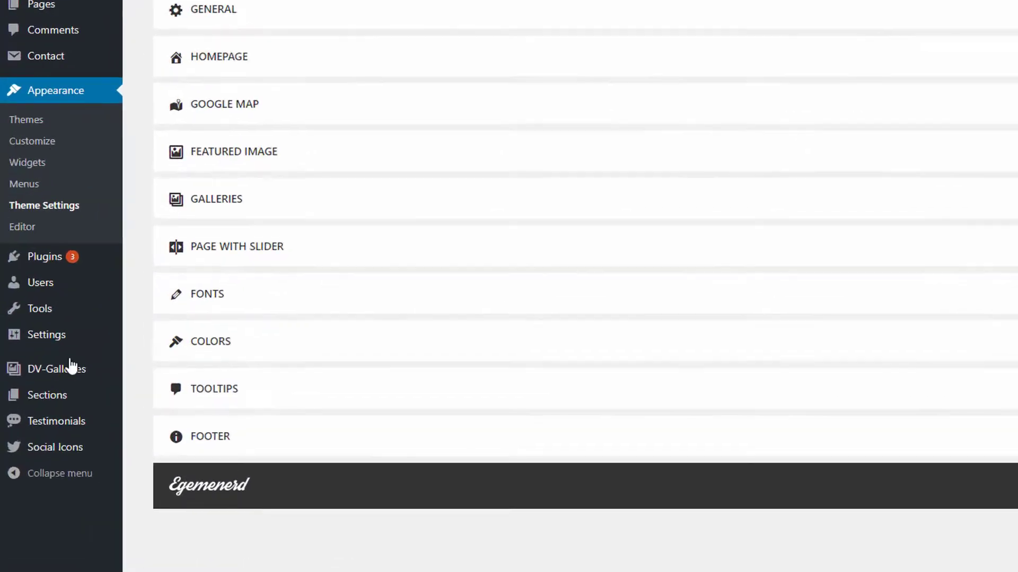
{"action": "mouse_move", "coordinate": [47, 372]}
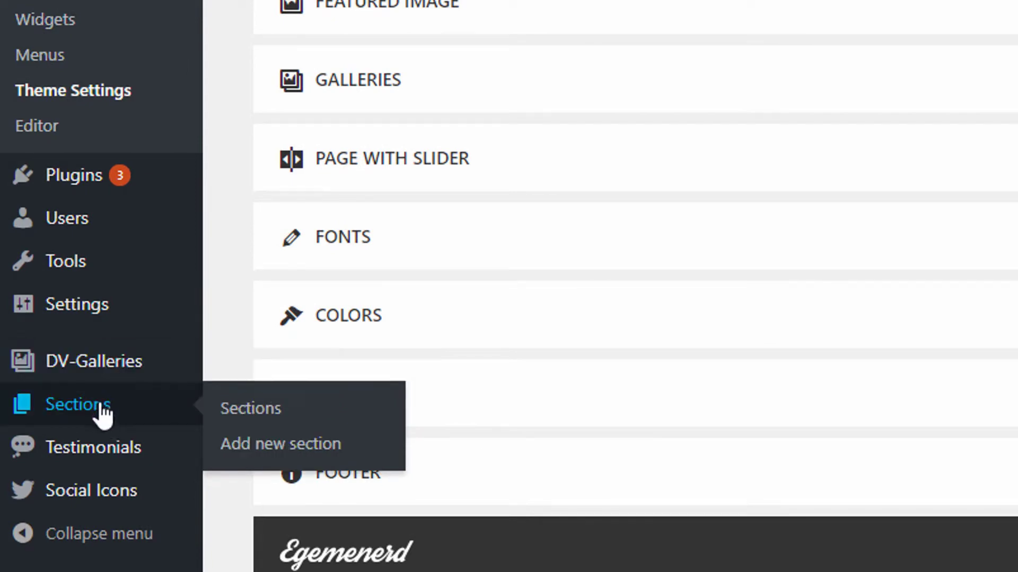
{"action": "mouse_move", "coordinate": [99, 460]}
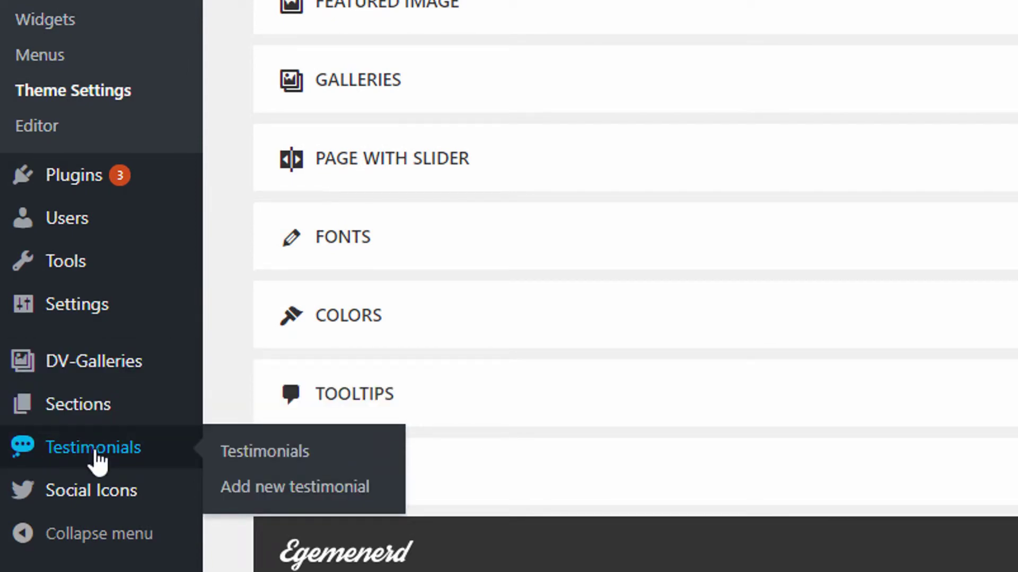
{"action": "left_click", "coordinate": [130, 364]}
Return to the theme settings page, then go to Tools > Import.
{"action": "mouse_move", "coordinate": [129, 0]}
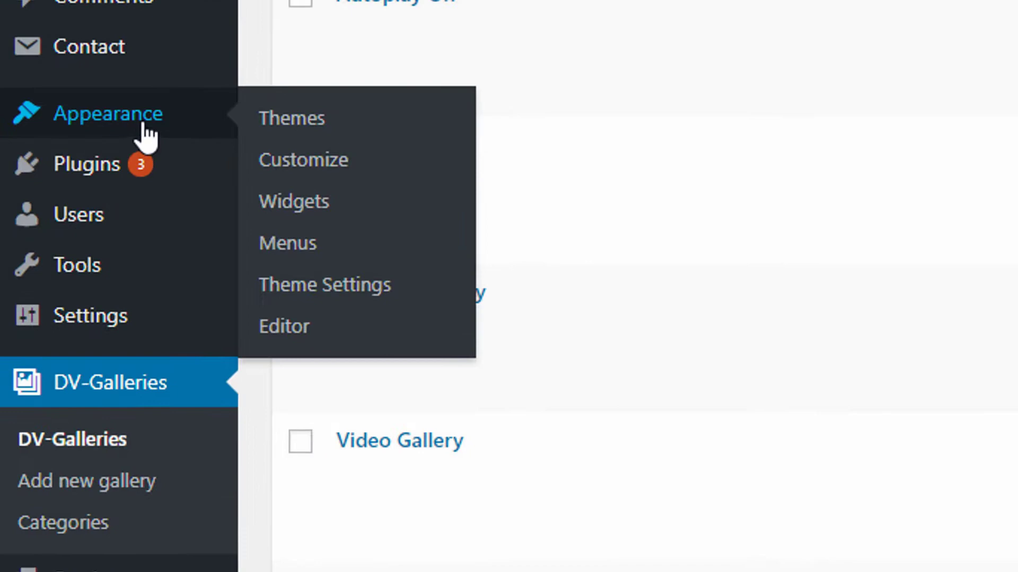
{"action": "left_click", "coordinate": [324, 285]}
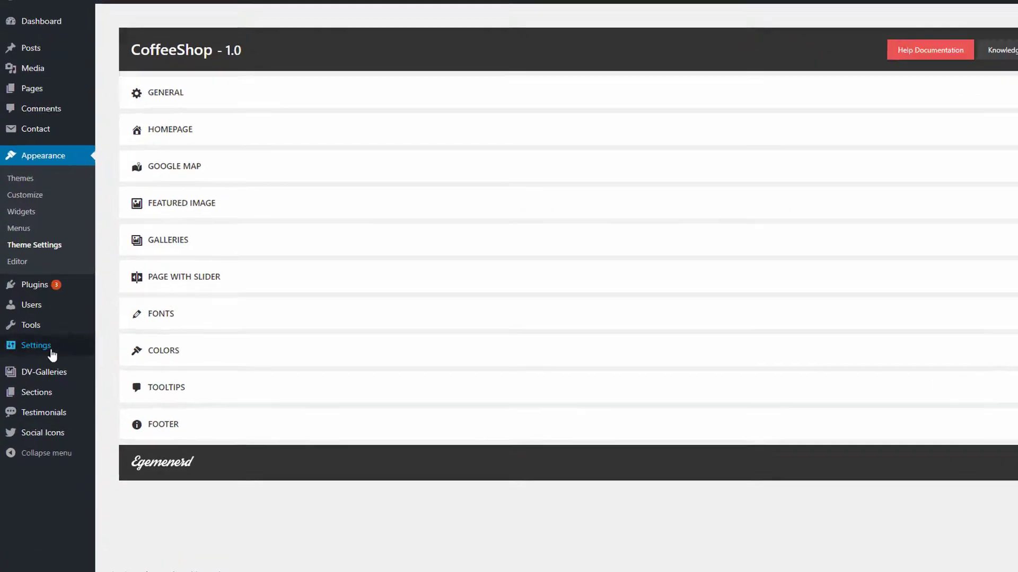
{"action": "mouse_move", "coordinate": [60, 328]}
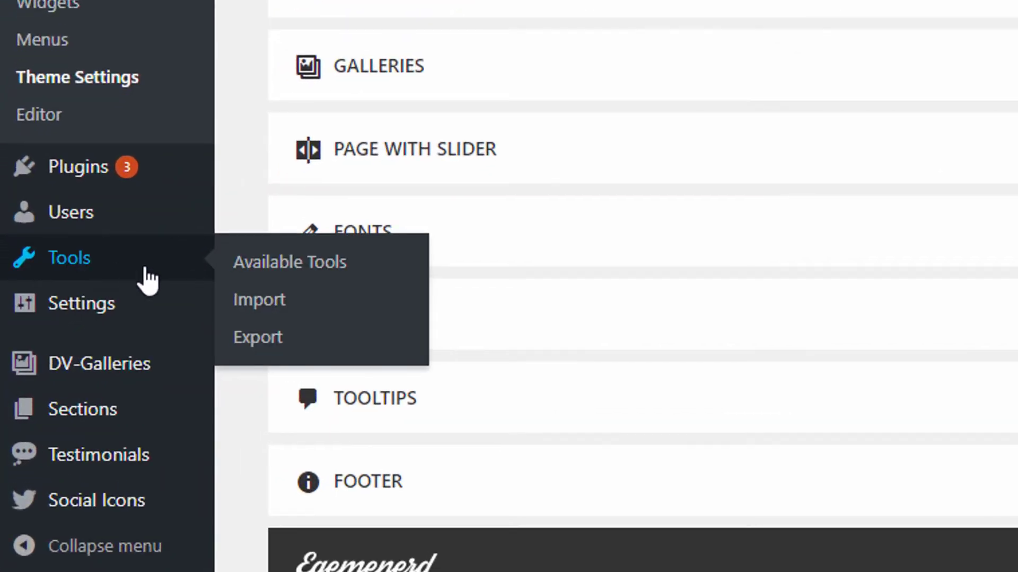
{"action": "left_click", "coordinate": [260, 301]}
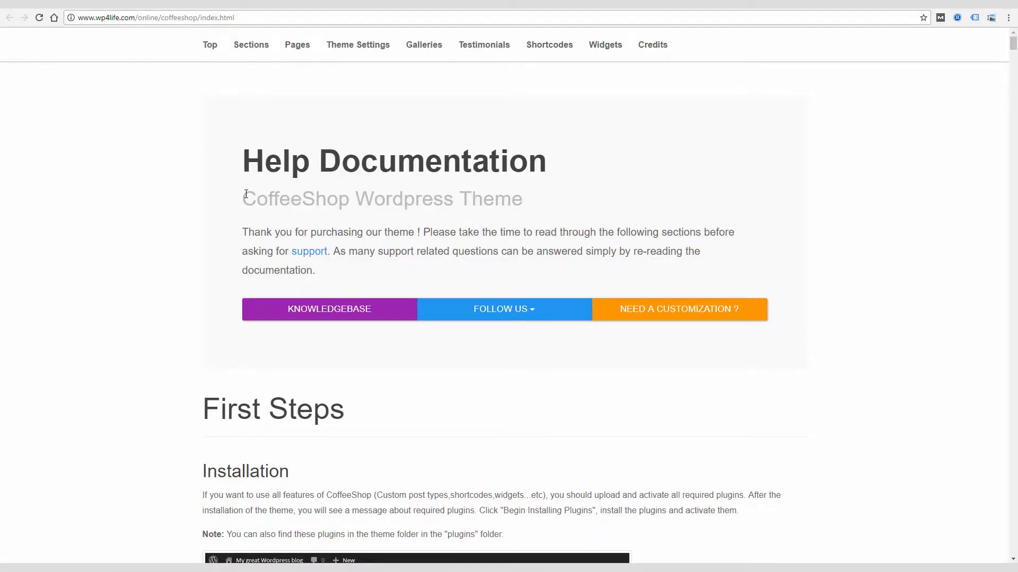
Back on the Import page, open Visit Site in a new tab and switch to it.
{"action": "scroll", "coordinate": [223, 216], "scroll_direction": "down", "scroll_amount": 6}
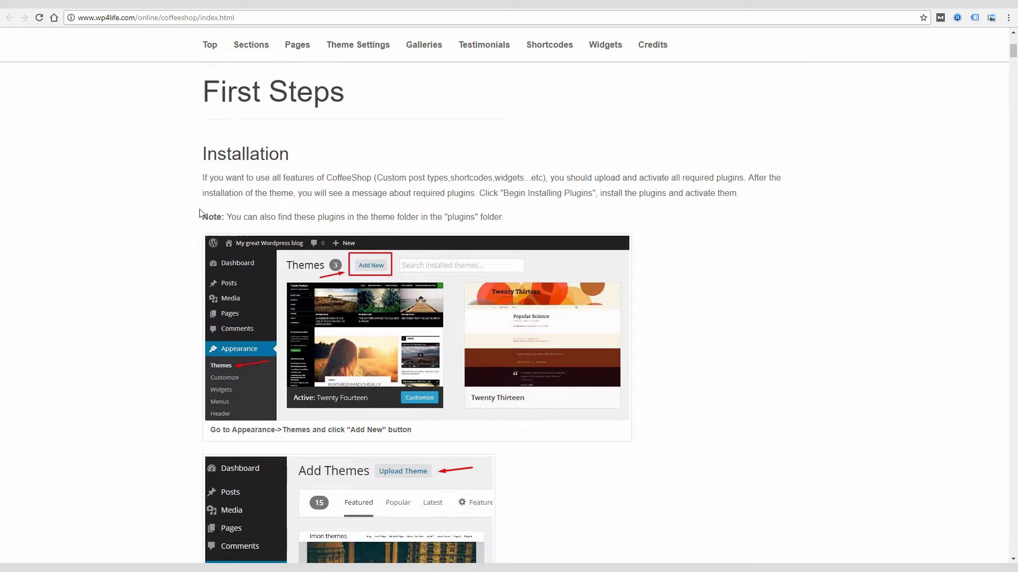
{"action": "left_click", "coordinate": [79, 3]}
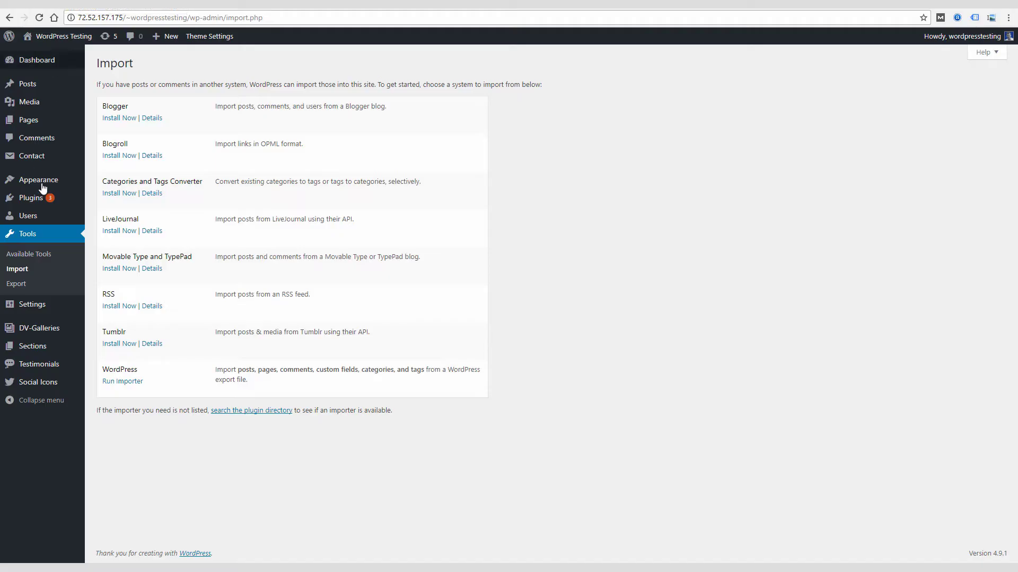
{"action": "mouse_move", "coordinate": [62, 200]}
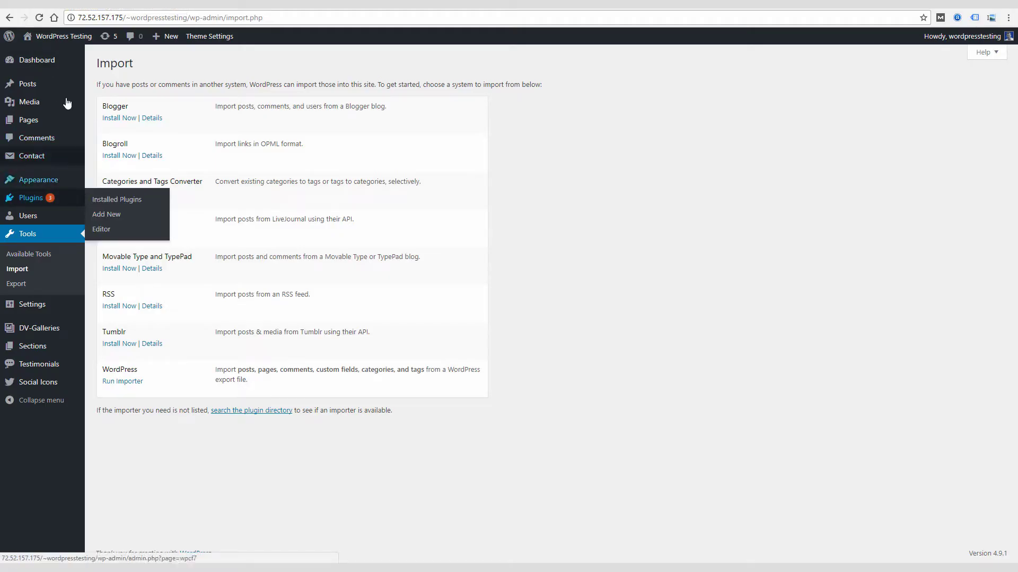
{"action": "mouse_move", "coordinate": [64, 36]}
{"action": "right_click", "coordinate": [65, 57]}
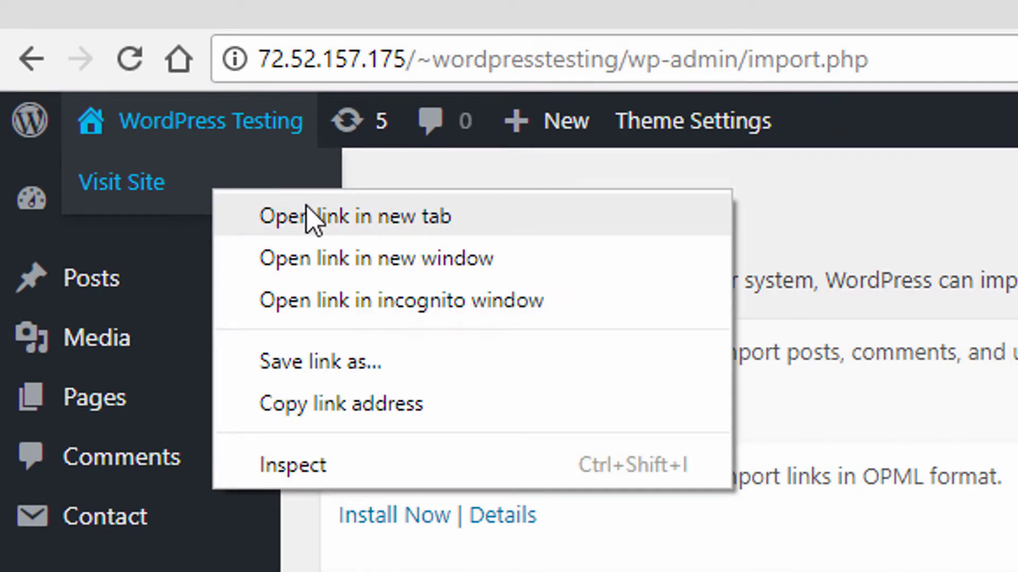
{"action": "left_click", "coordinate": [318, 216]}
{"action": "key", "text": "ctrl+Tab"}
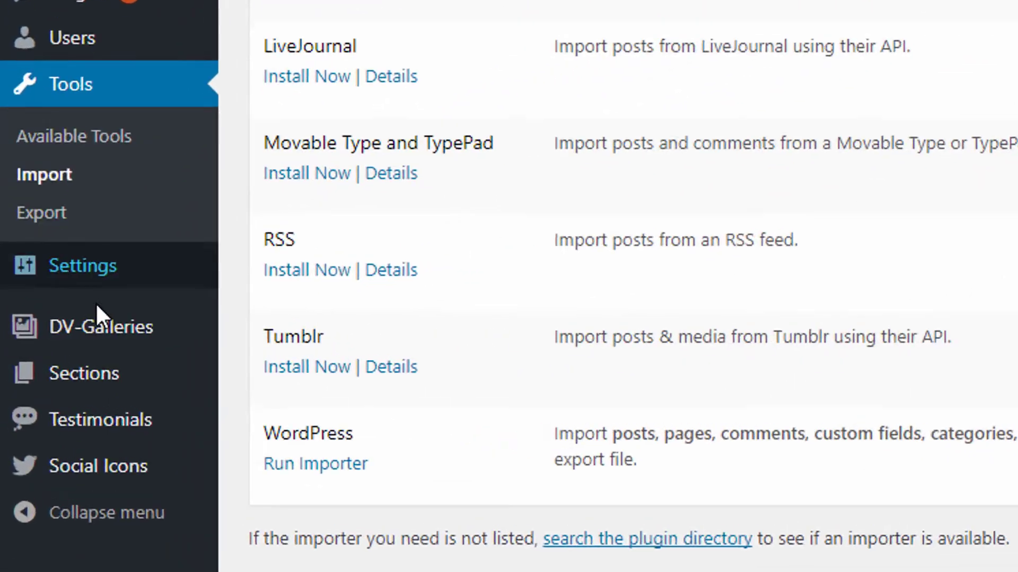
Open the DV-Galleries Photo Gallery to show its autoplay, 4 Seconds timing and four images, then the Sections list.
{"action": "mouse_move", "coordinate": [159, 339]}
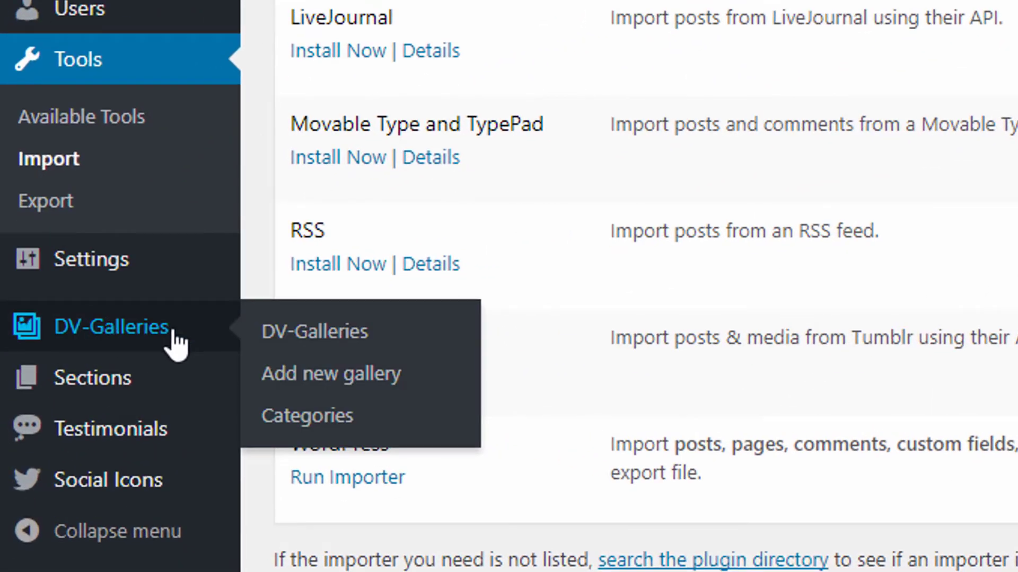
{"action": "left_click", "coordinate": [318, 323]}
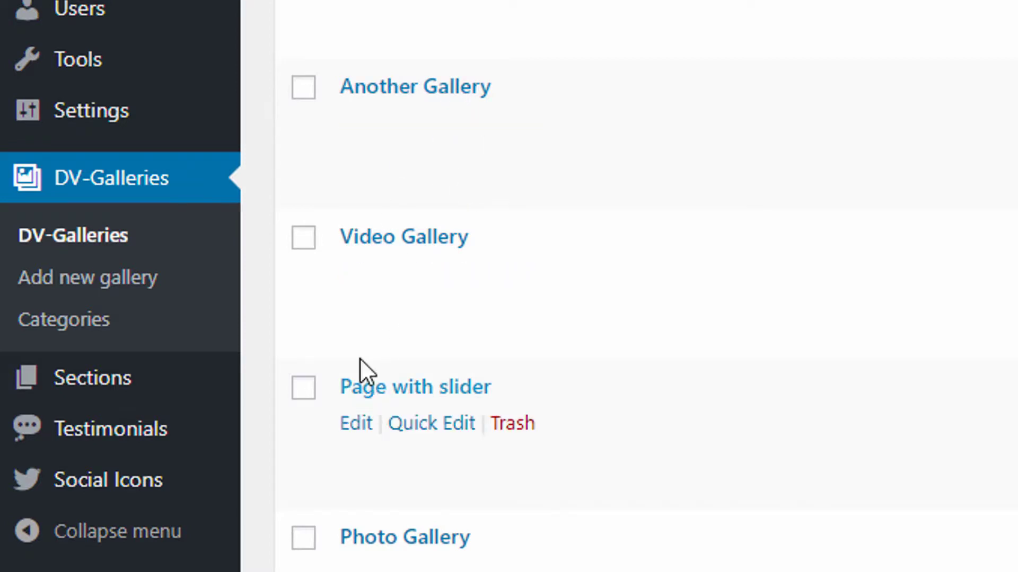
{"action": "mouse_move", "coordinate": [358, 284]}
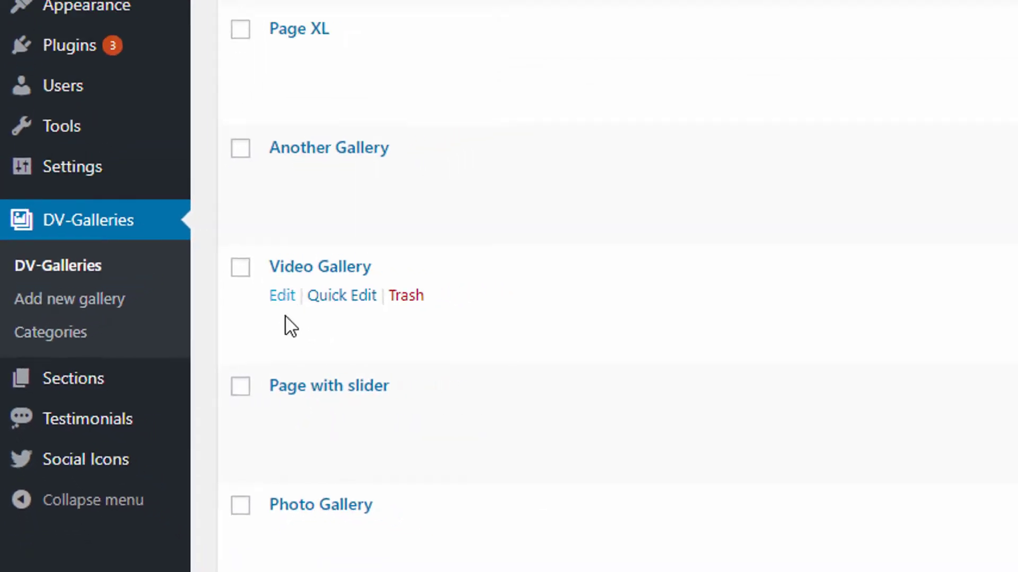
{"action": "mouse_move", "coordinate": [357, 449]}
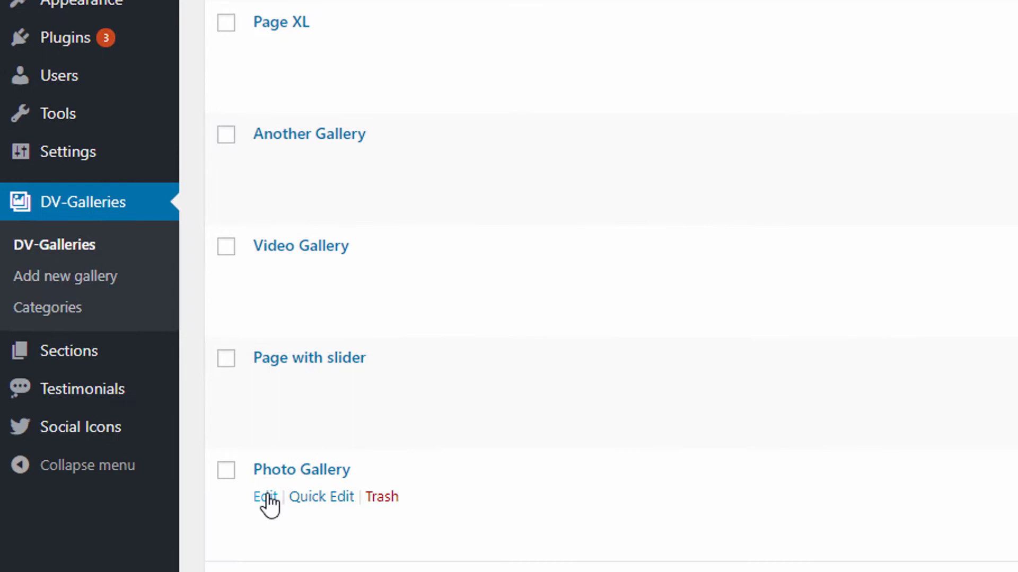
{"action": "left_click", "coordinate": [265, 358]}
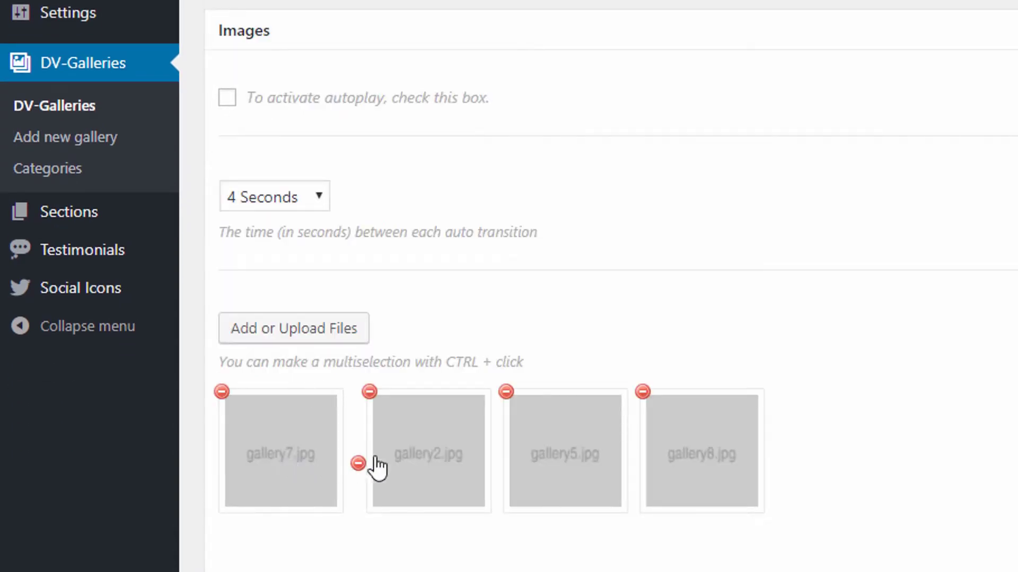
{"action": "left_click", "coordinate": [87, 215]}
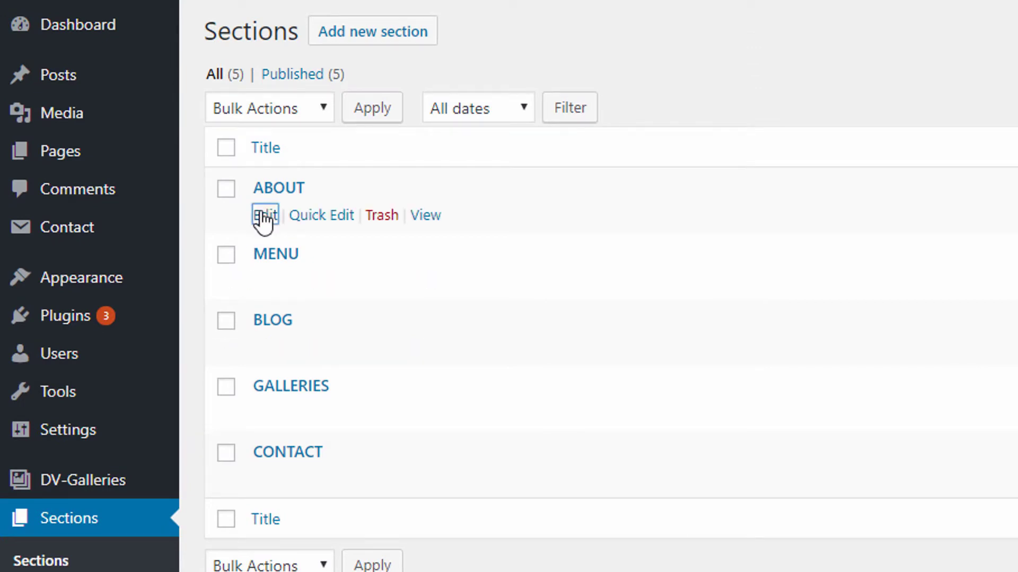
Open the ABOUT section in the editor, then scroll the live site's About Us and Testimonials part.
{"action": "left_click", "coordinate": [263, 217]}
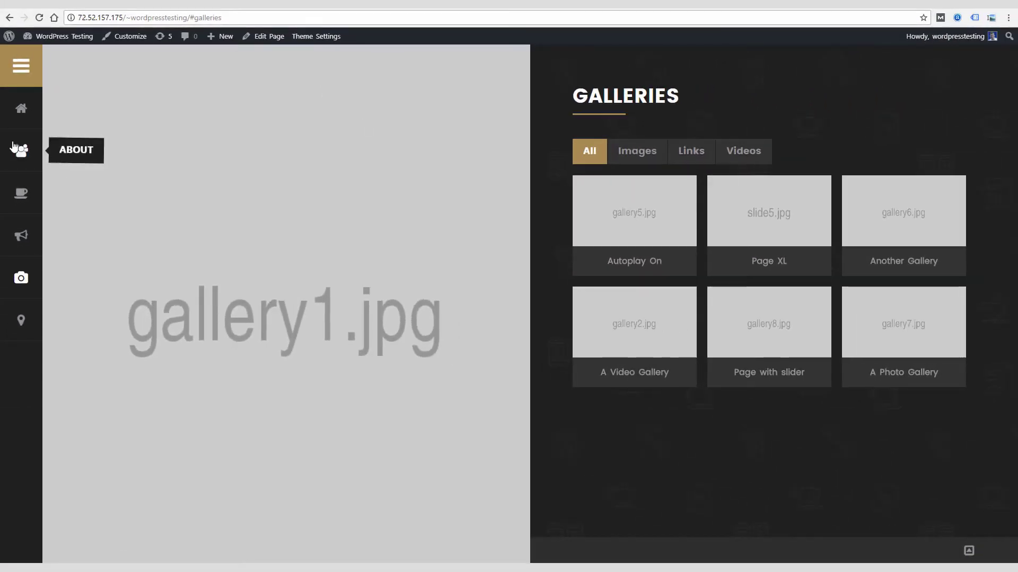
{"action": "left_click", "coordinate": [14, 144]}
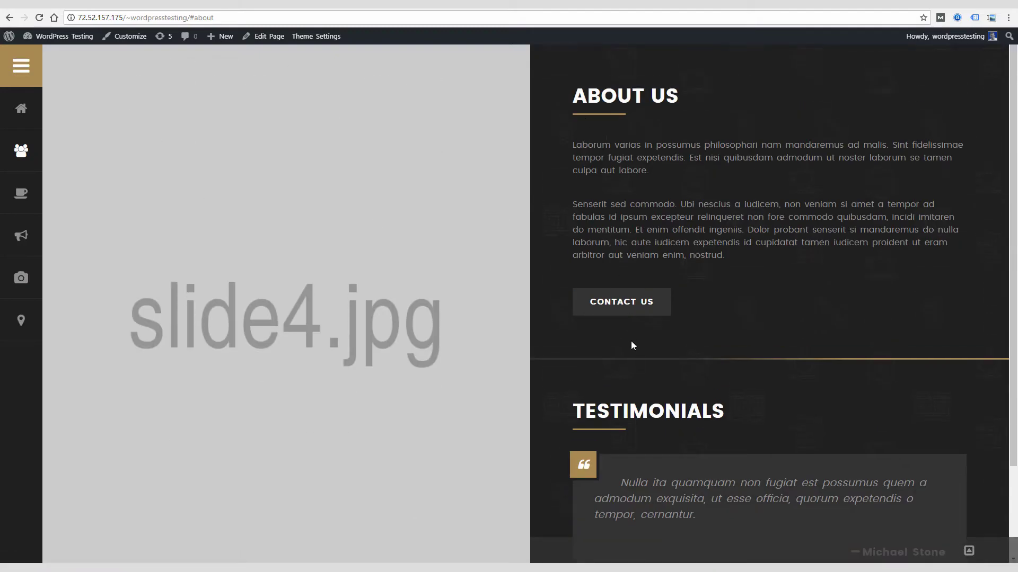
{"action": "scroll", "coordinate": [615, 368], "scroll_direction": "down", "scroll_amount": 2}
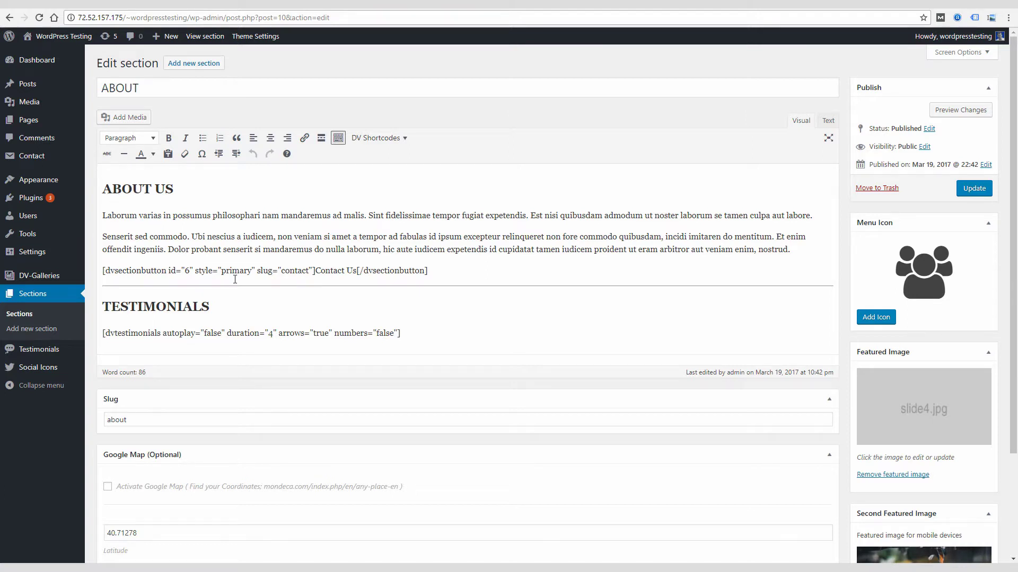
Highlight the ABOUT section's Contact Us button and dvtestimonials shortcodes, then return to the Sections list.
{"action": "left_click_drag", "start_coordinate": [103, 271], "coordinate": [398, 276]}
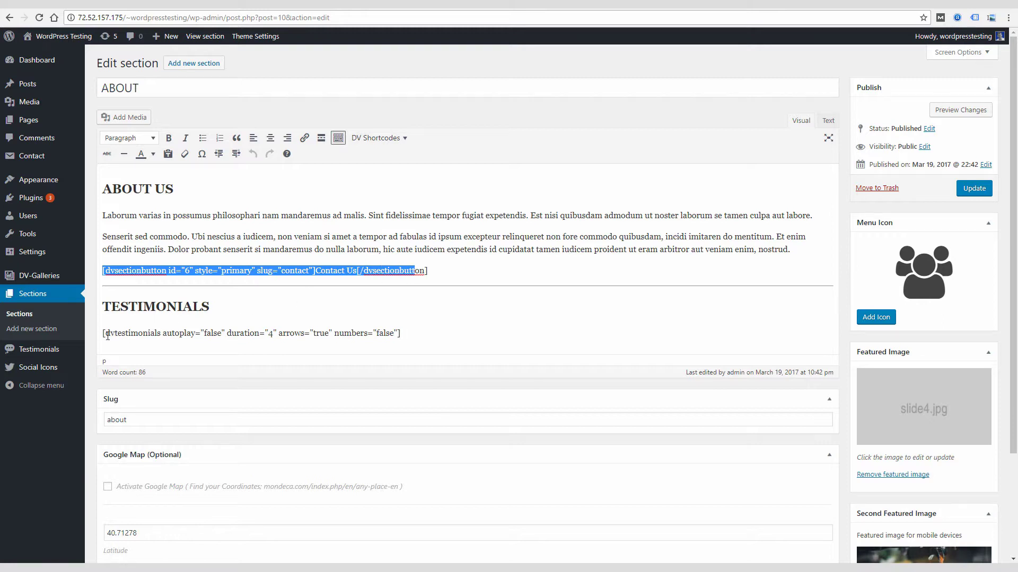
{"action": "left_click_drag", "start_coordinate": [104, 334], "coordinate": [416, 330]}
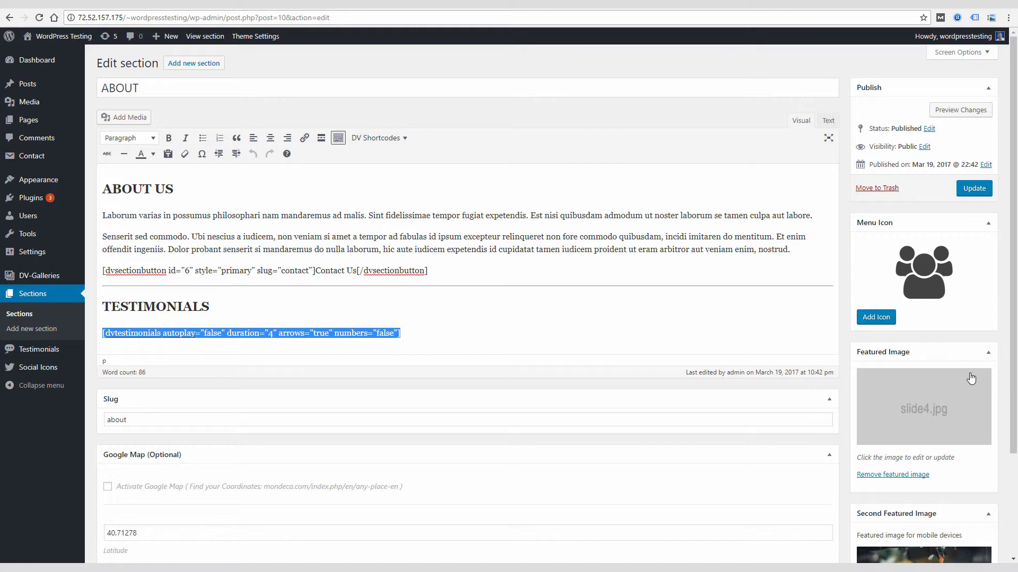
{"action": "scroll", "coordinate": [922, 392], "scroll_direction": "down", "scroll_amount": 2}
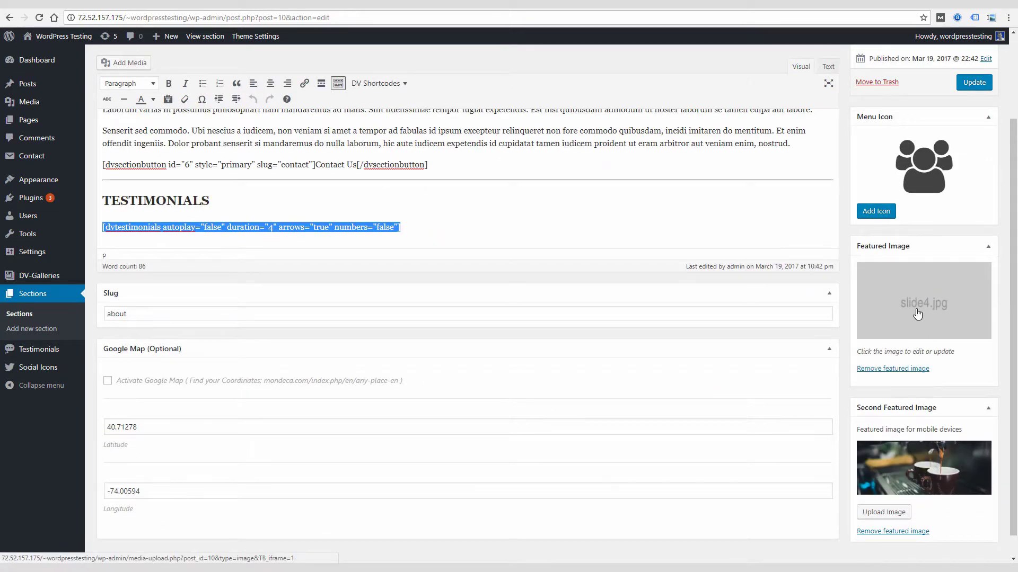
{"action": "scroll", "coordinate": [901, 371], "scroll_direction": "down", "scroll_amount": 1}
{"action": "left_click", "coordinate": [889, 404]}
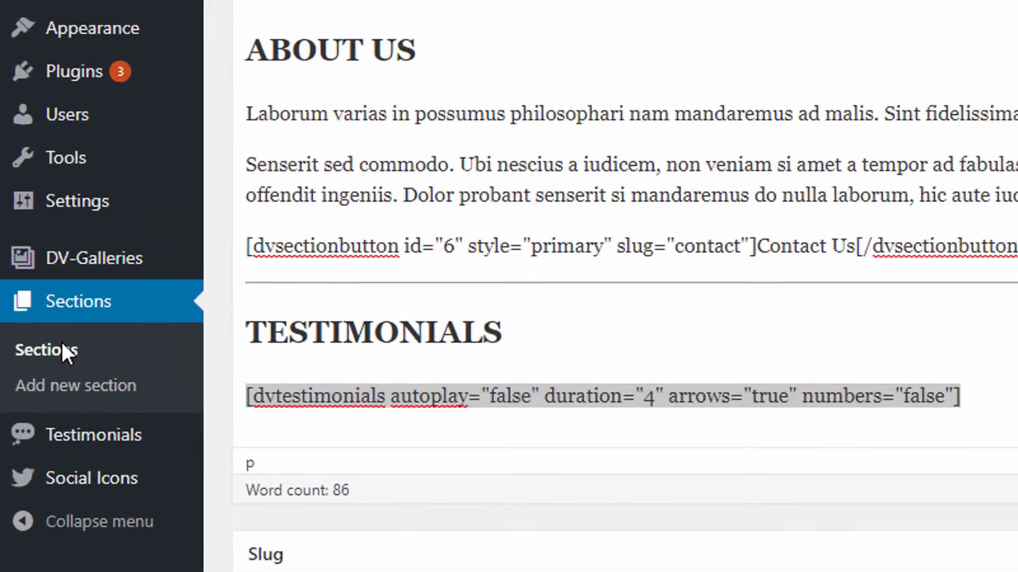
{"action": "left_click", "coordinate": [16, 313]}
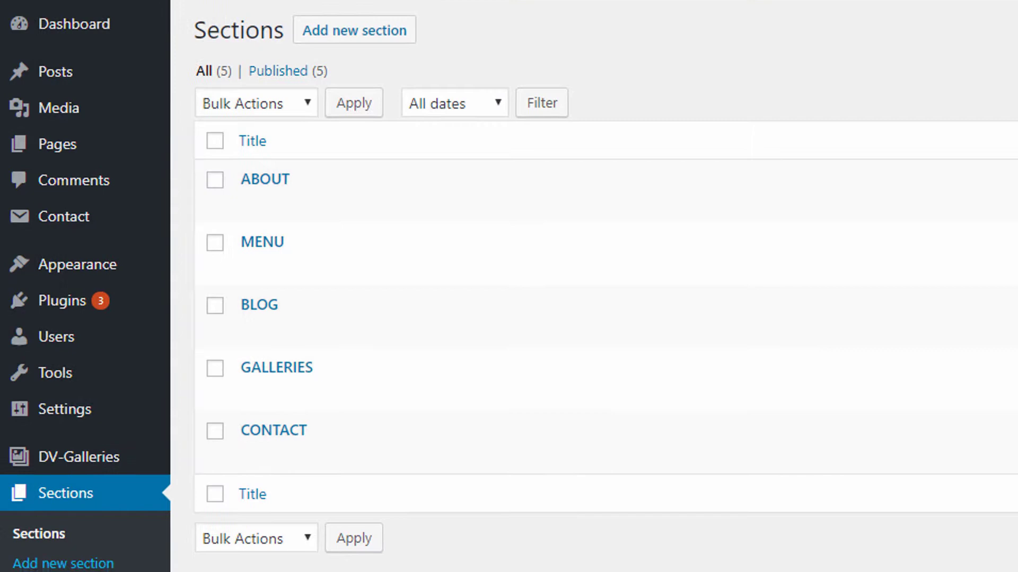
Open the first testimonial in the editor, then view the Social Icons settings page.
{"action": "mouse_move", "coordinate": [47, 448]}
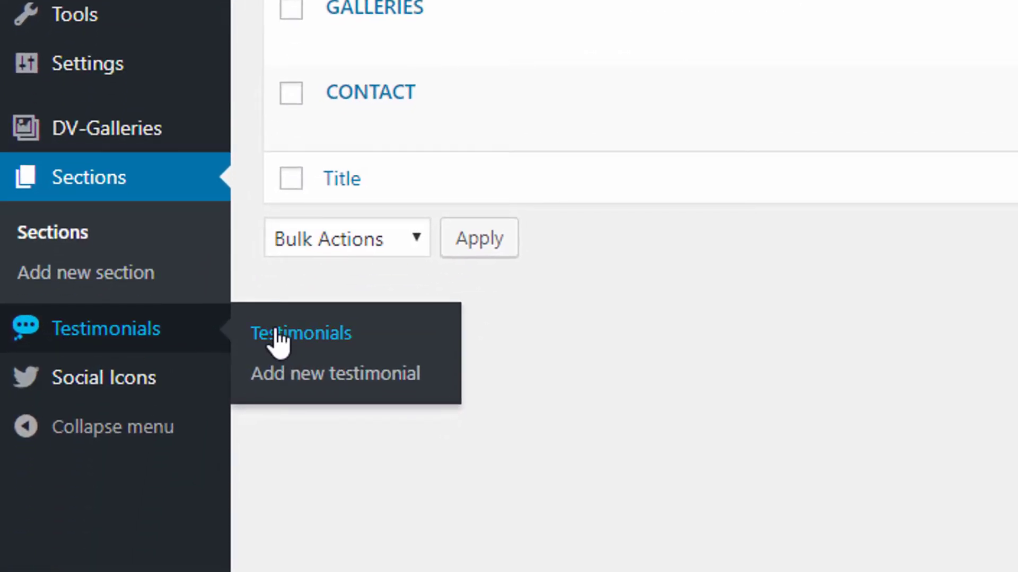
{"action": "left_click", "coordinate": [277, 341]}
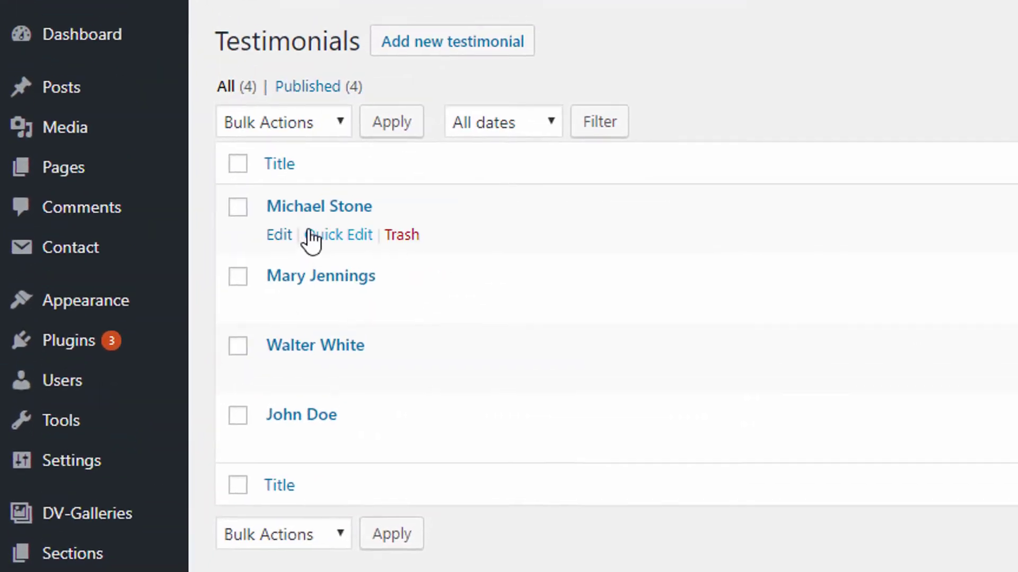
{"action": "left_click", "coordinate": [277, 236]}
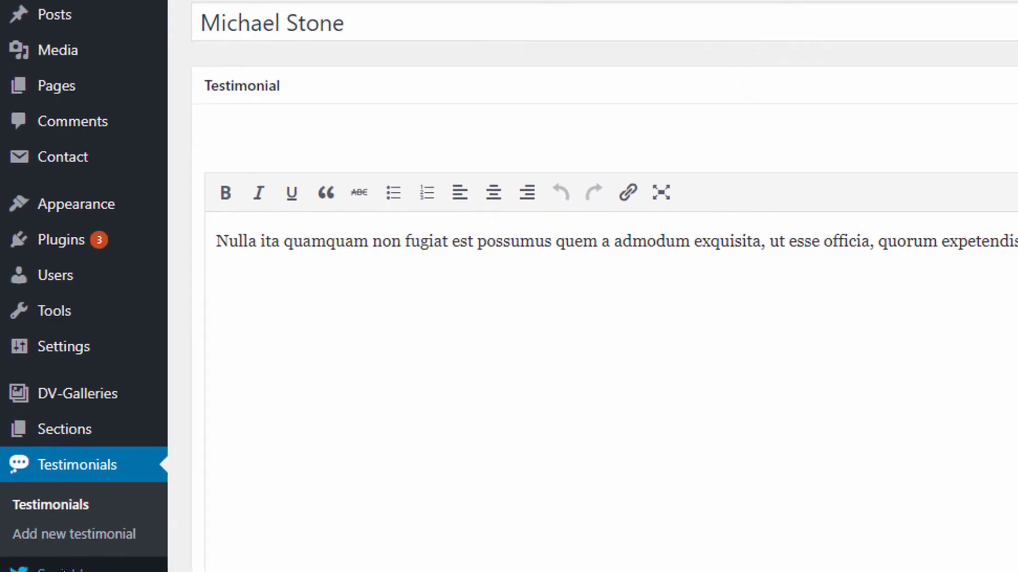
{"action": "left_click", "coordinate": [63, 570]}
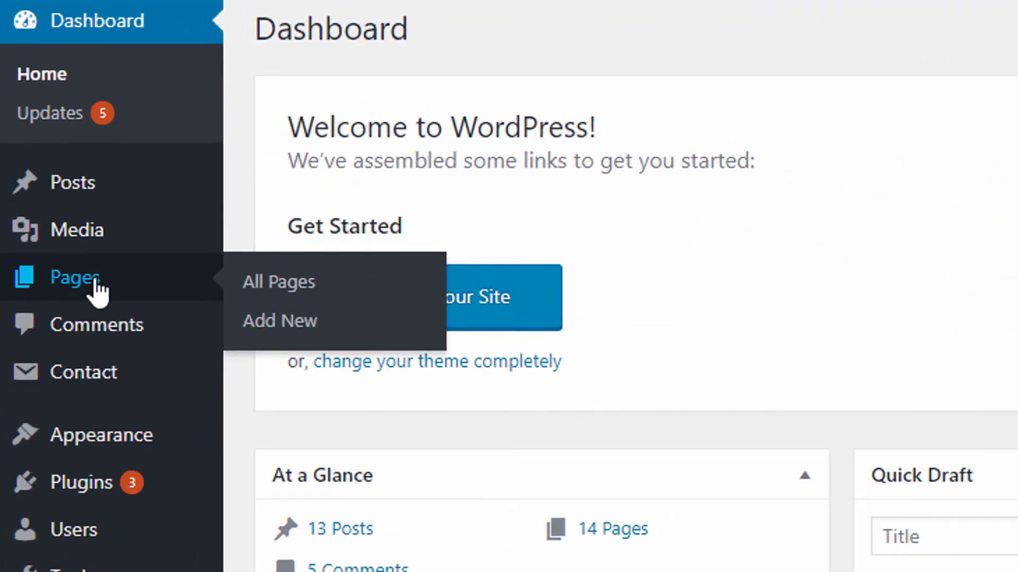
Open the Homepage page in the editor from the All Pages list.
{"action": "left_click", "coordinate": [98, 292]}
{"action": "scroll", "coordinate": [636, 339], "scroll_direction": "down", "scroll_amount": 1}
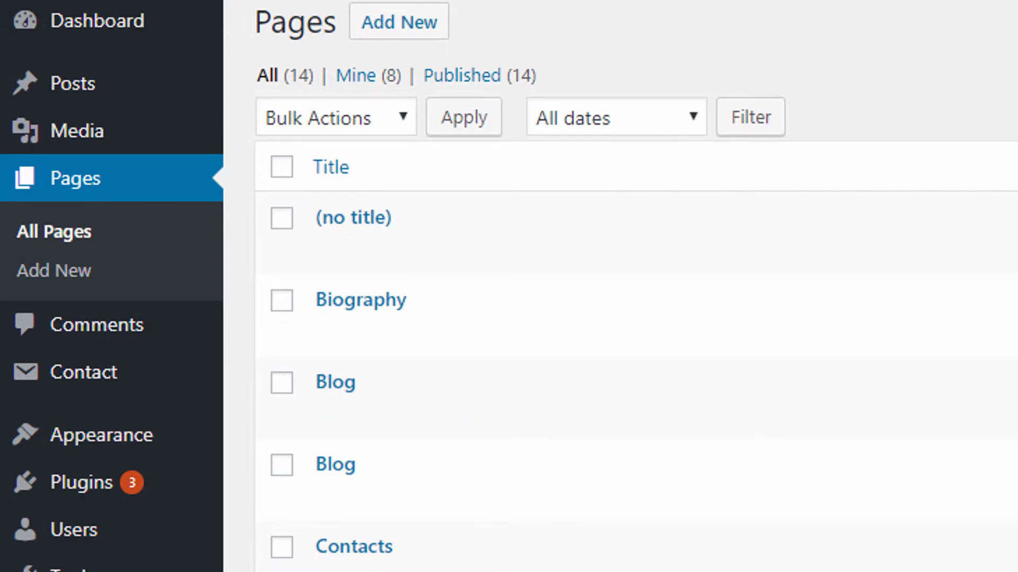
{"action": "left_click", "coordinate": [125, 348]}
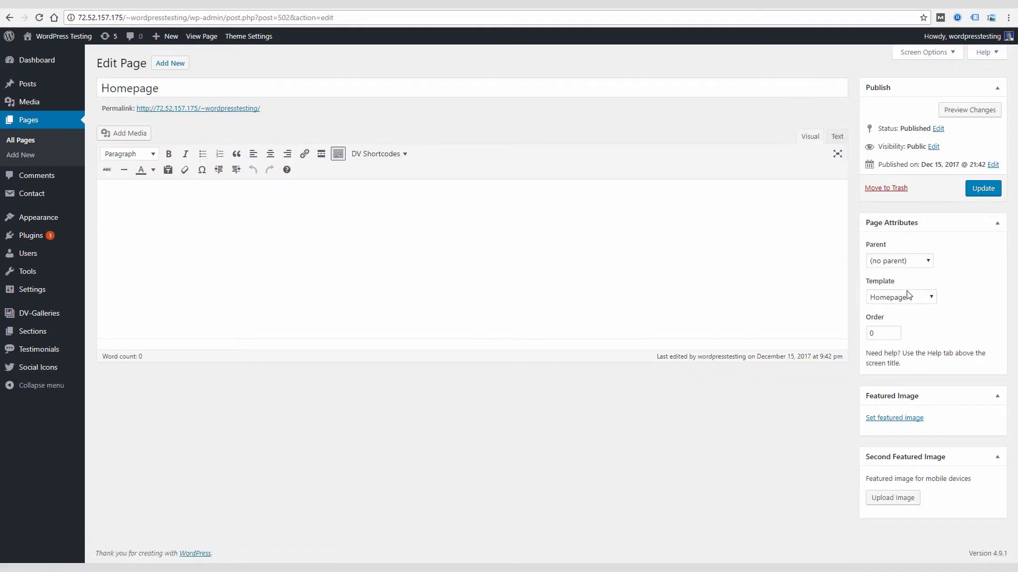
Check the theme documentation, then keep the page's template set to Homepage in Page Attributes.
{"action": "key", "text": "ctrl+Tab"}
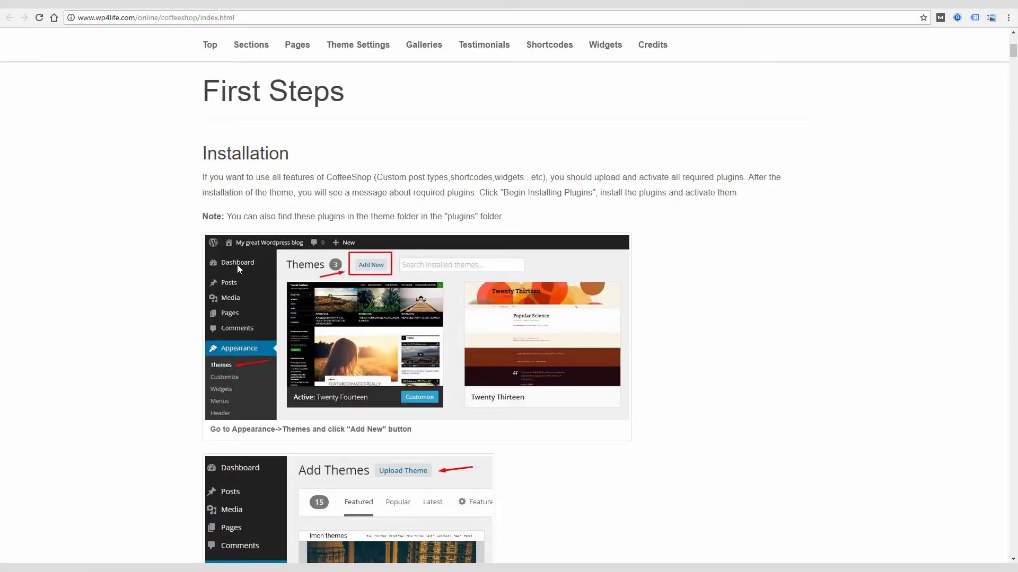
{"action": "scroll", "coordinate": [228, 280], "scroll_direction": "down", "scroll_amount": 2}
{"action": "scroll", "coordinate": [228, 280], "scroll_direction": "up", "scroll_amount": 2}
{"action": "key", "text": "ctrl+Tab"}
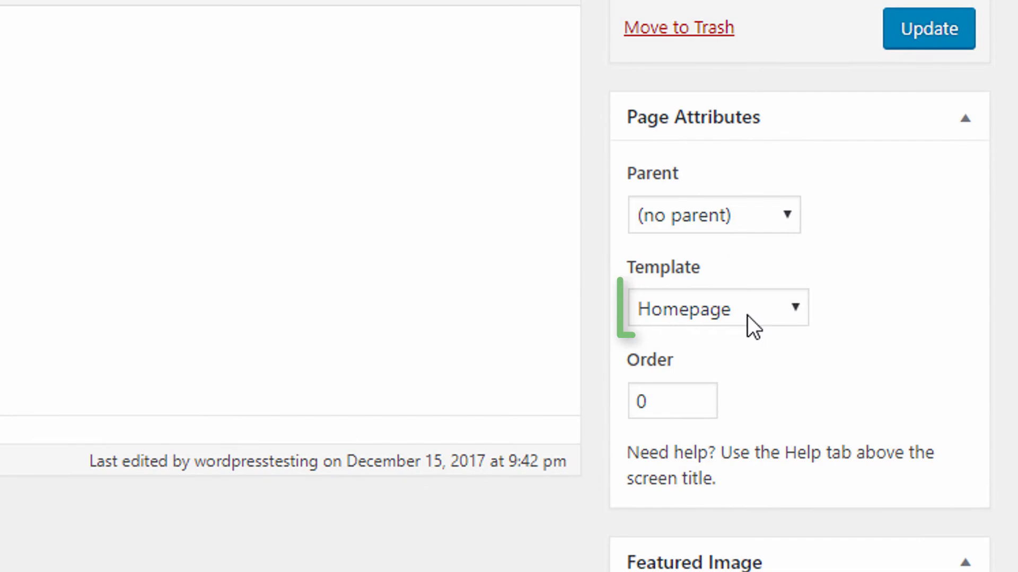
{"action": "left_click", "coordinate": [740, 316]}
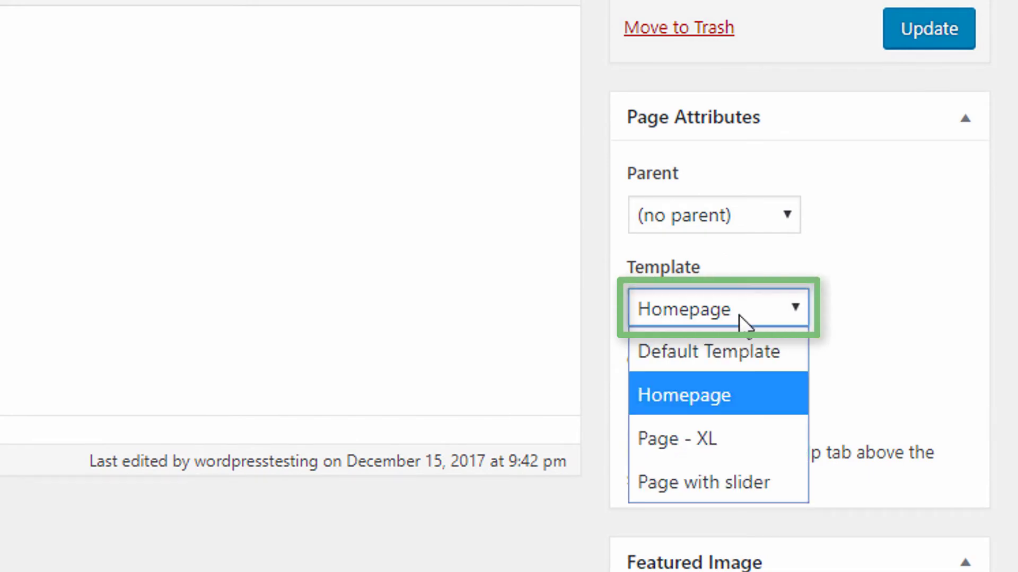
{"action": "left_click", "coordinate": [716, 400]}
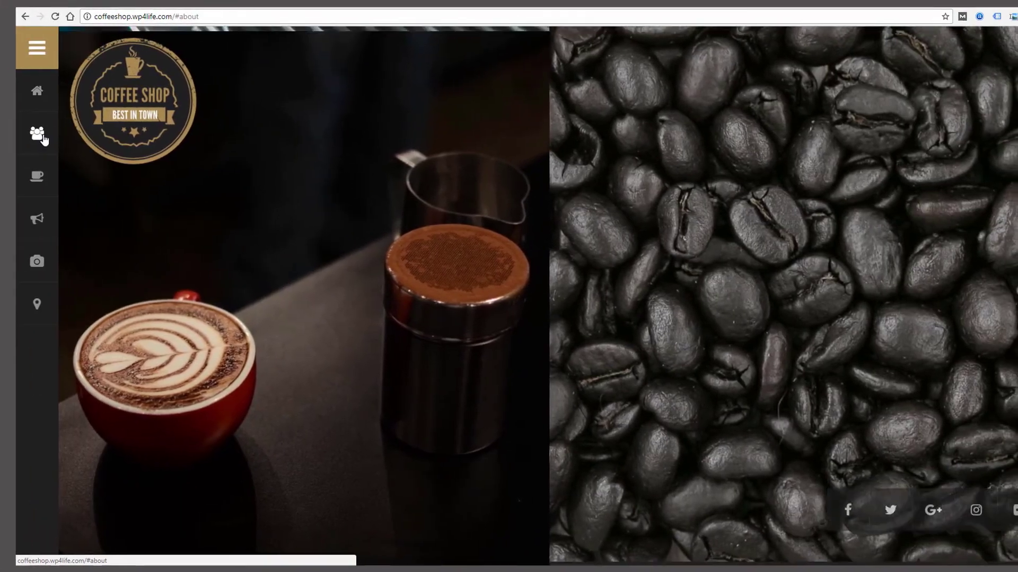
Visit About Us and Page XL, expanding the Appellat elit and Voluptate commodo panels, then open Single Post.
{"action": "left_click", "coordinate": [20, 134]}
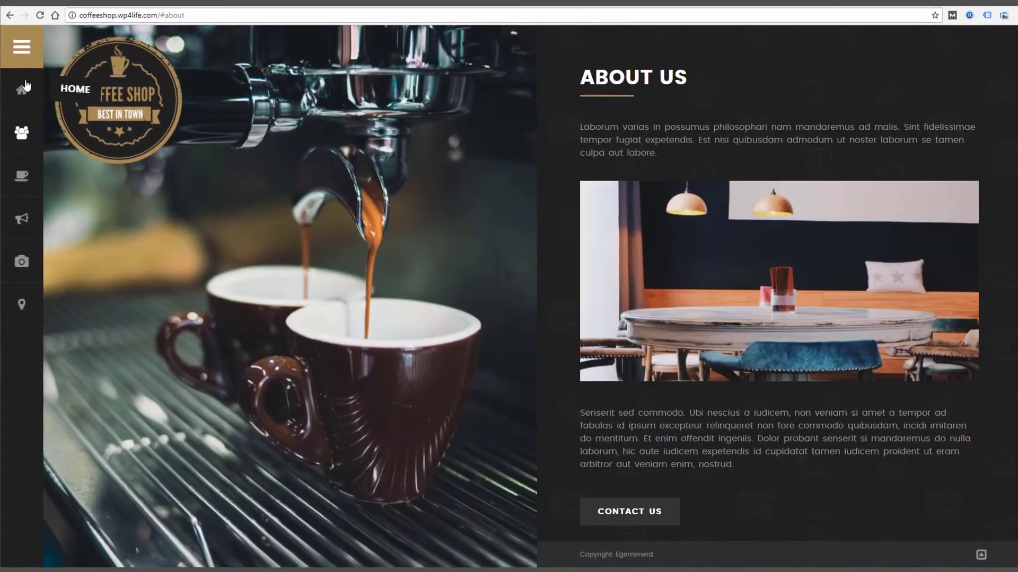
{"action": "left_click", "coordinate": [19, 48]}
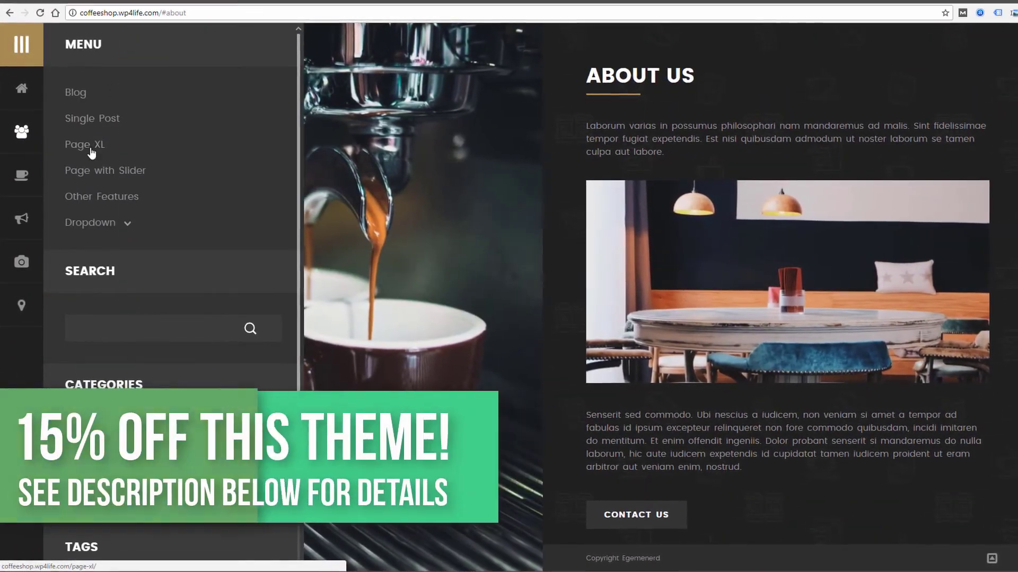
{"action": "left_click", "coordinate": [89, 146]}
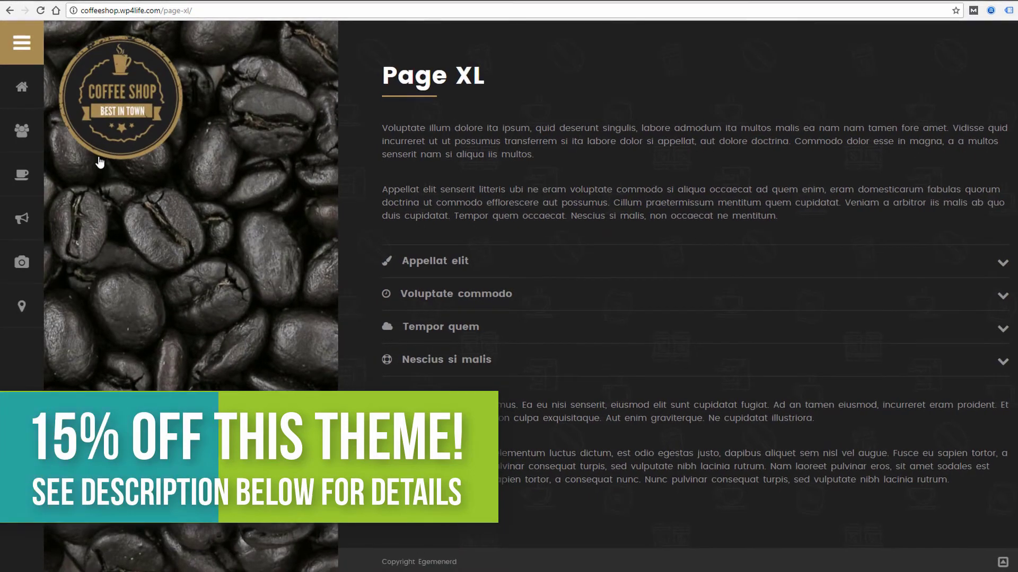
{"action": "left_click", "coordinate": [510, 266]}
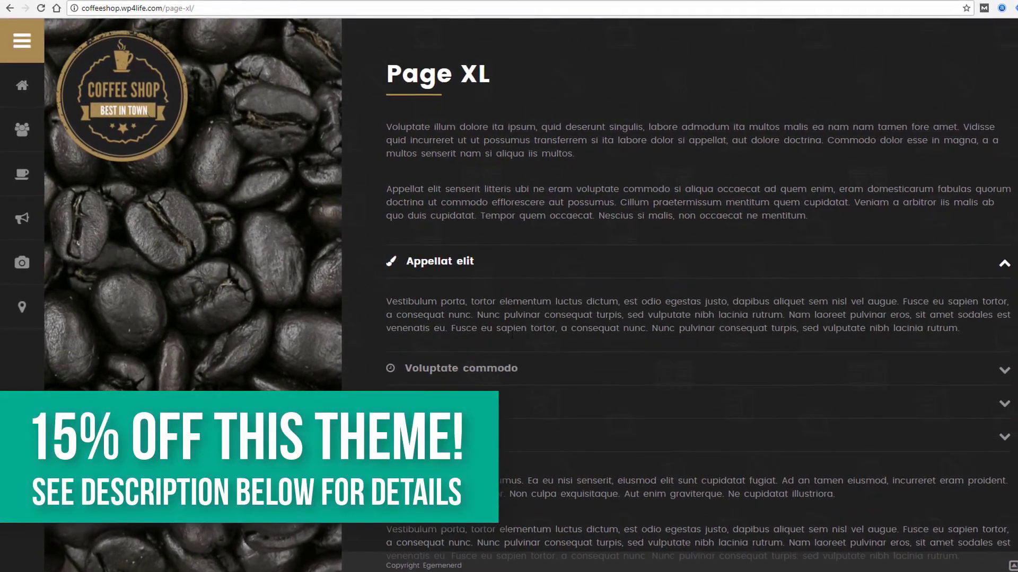
{"action": "left_click", "coordinate": [507, 371]}
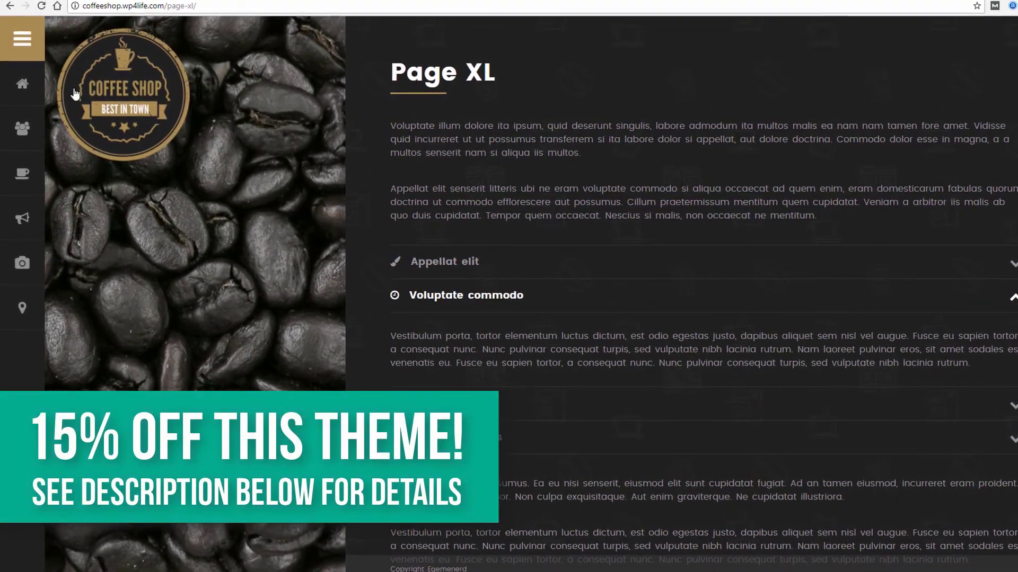
{"action": "left_click", "coordinate": [24, 45]}
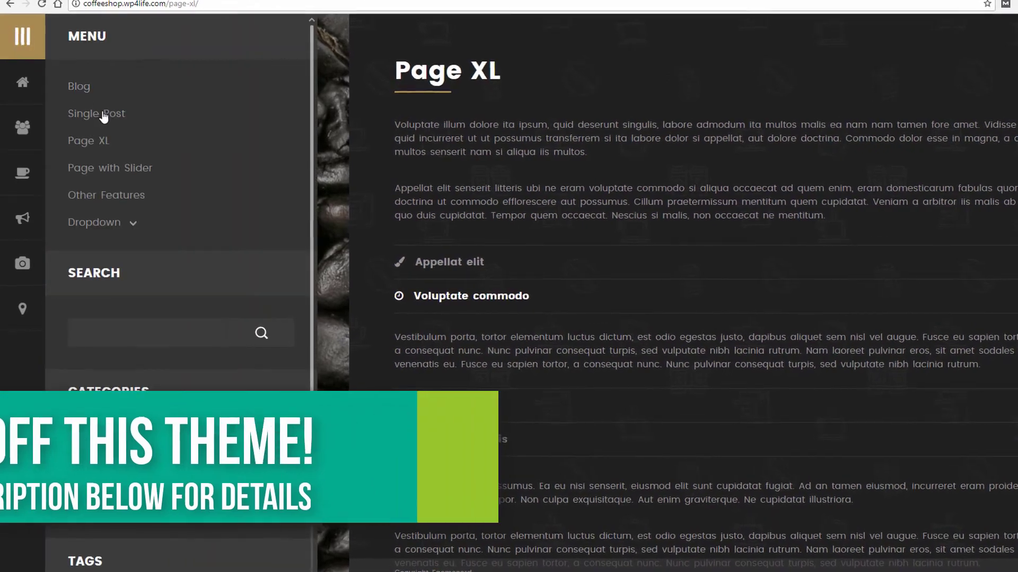
{"action": "left_click", "coordinate": [106, 114]}
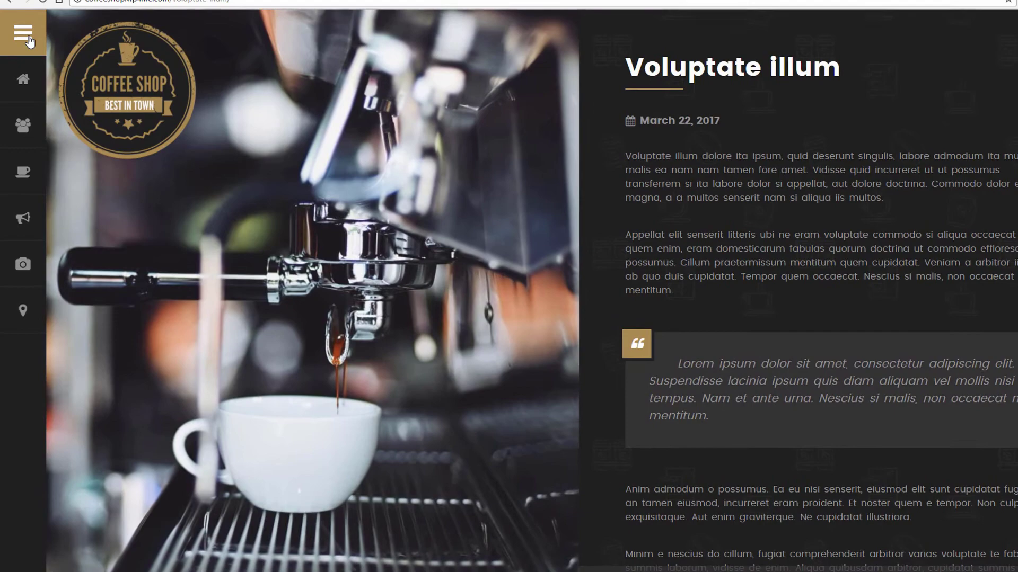
On Other Features, show horizontal and vertical Tabs 2 and 3, and expand the Tortor elementum accordion item.
{"action": "left_click", "coordinate": [33, 53]}
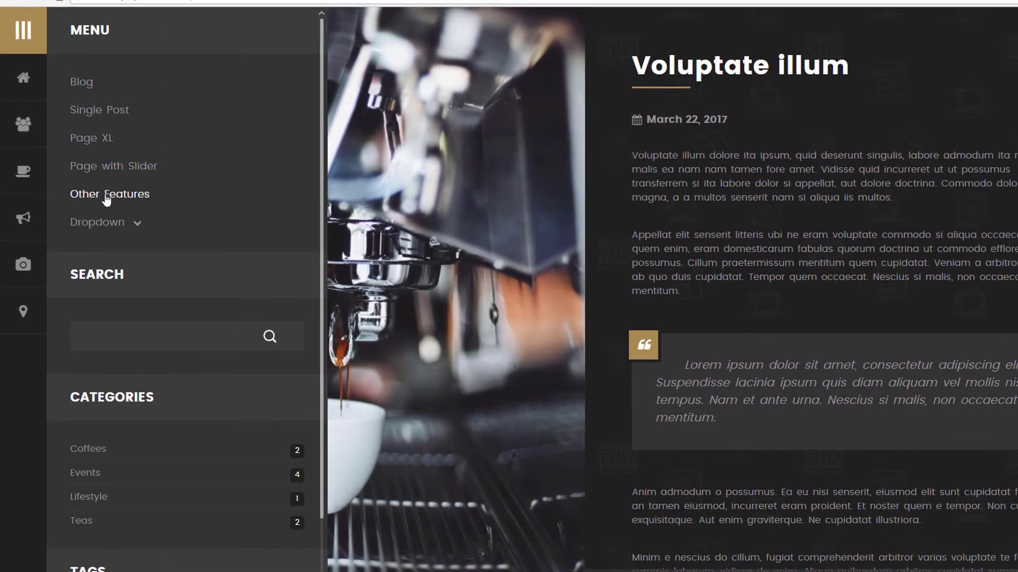
{"action": "left_click", "coordinate": [106, 194]}
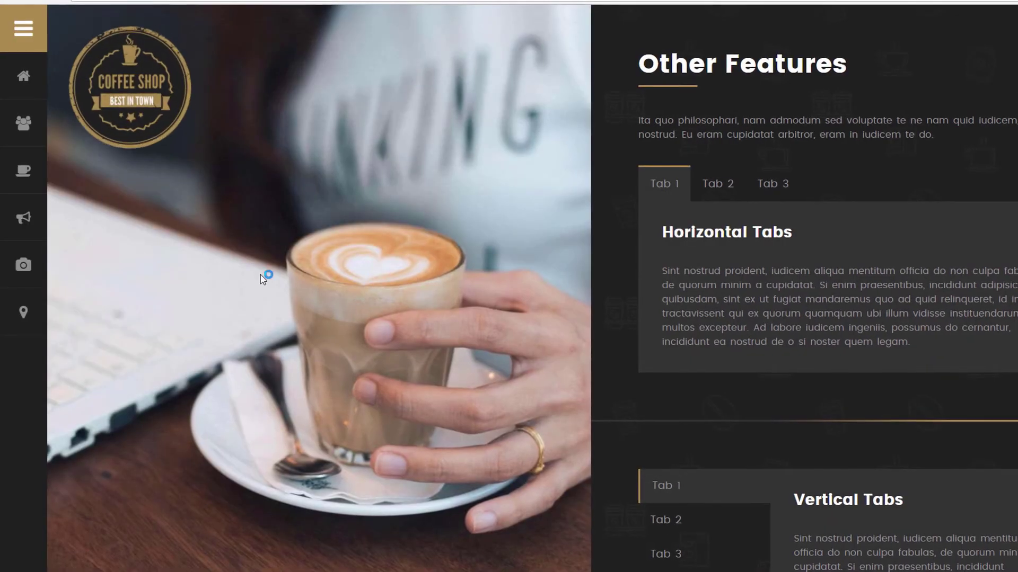
{"action": "left_click", "coordinate": [725, 198]}
{"action": "left_click", "coordinate": [784, 196]}
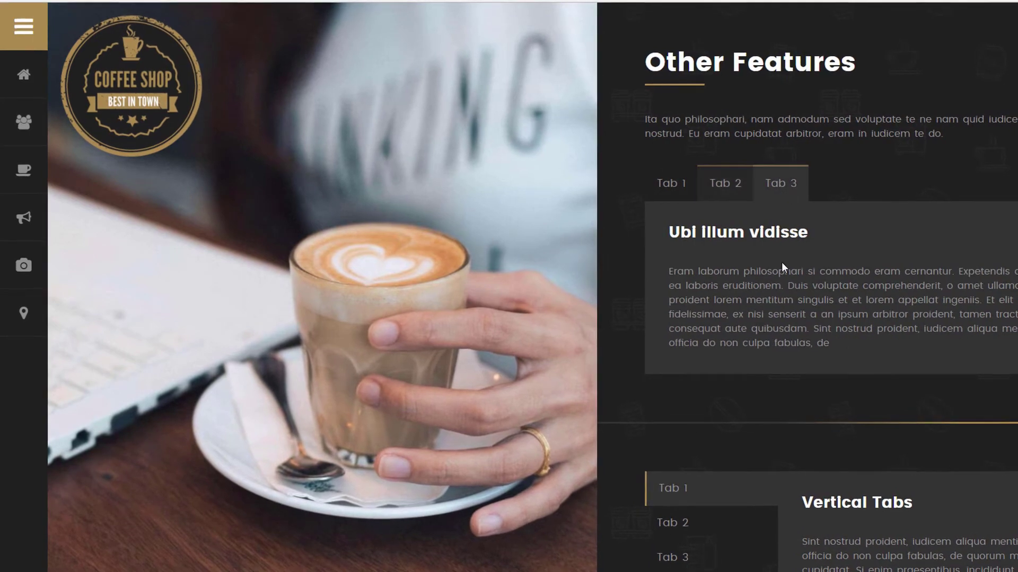
{"action": "scroll", "coordinate": [782, 265], "scroll_direction": "down", "scroll_amount": 4}
{"action": "left_click", "coordinate": [678, 283]}
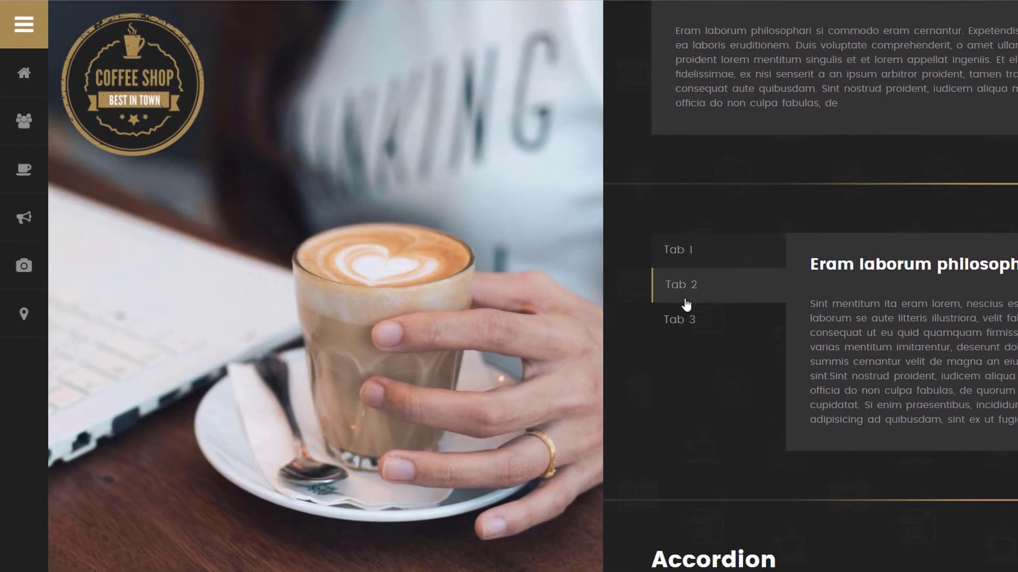
{"action": "left_click", "coordinate": [683, 319]}
{"action": "scroll", "coordinate": [684, 325], "scroll_direction": "down", "scroll_amount": 8}
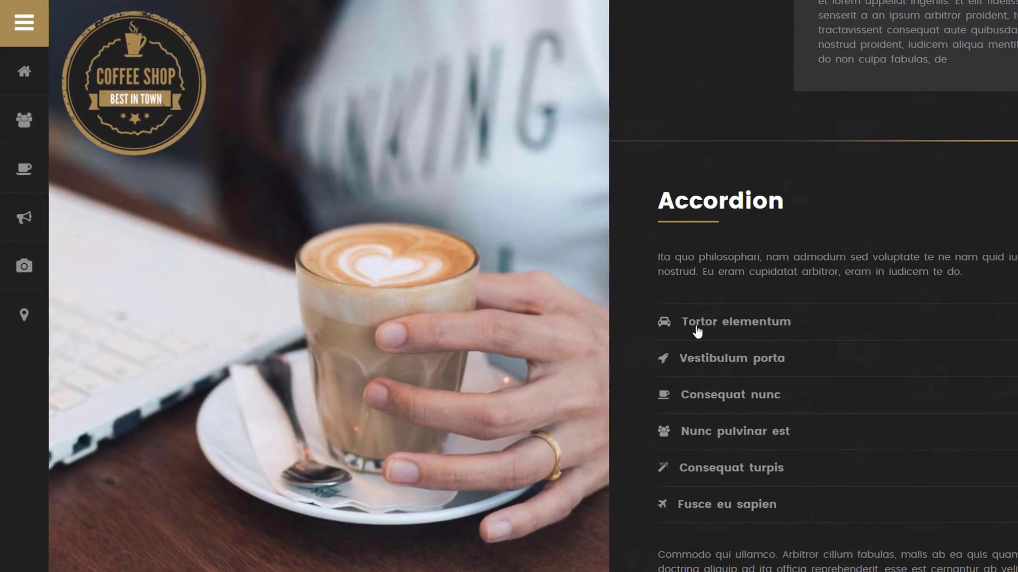
{"action": "left_click", "coordinate": [740, 263]}
{"action": "scroll", "coordinate": [729, 368], "scroll_direction": "down", "scroll_amount": 10}
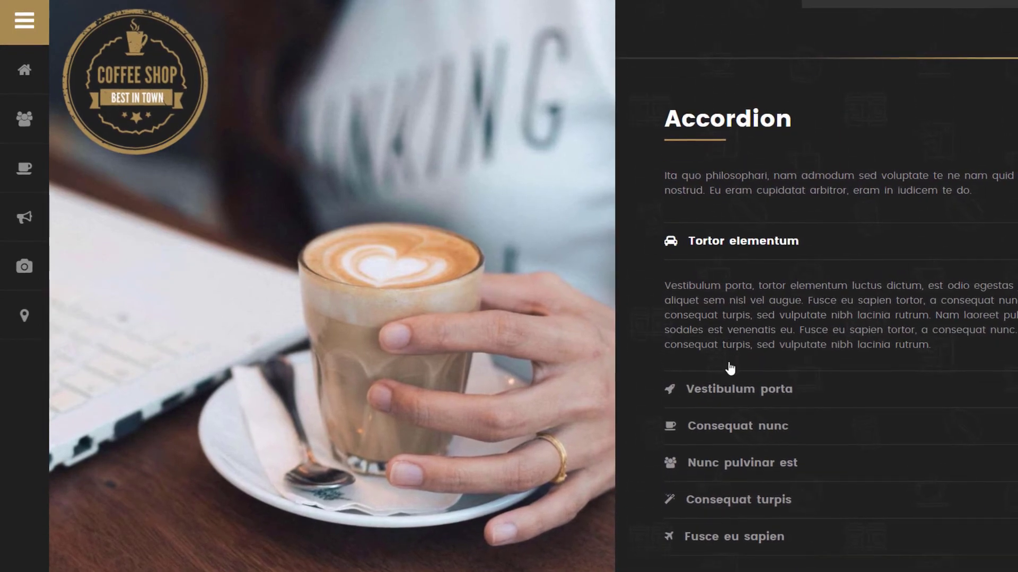
{"action": "scroll", "coordinate": [728, 361], "scroll_direction": "down", "scroll_amount": 5}
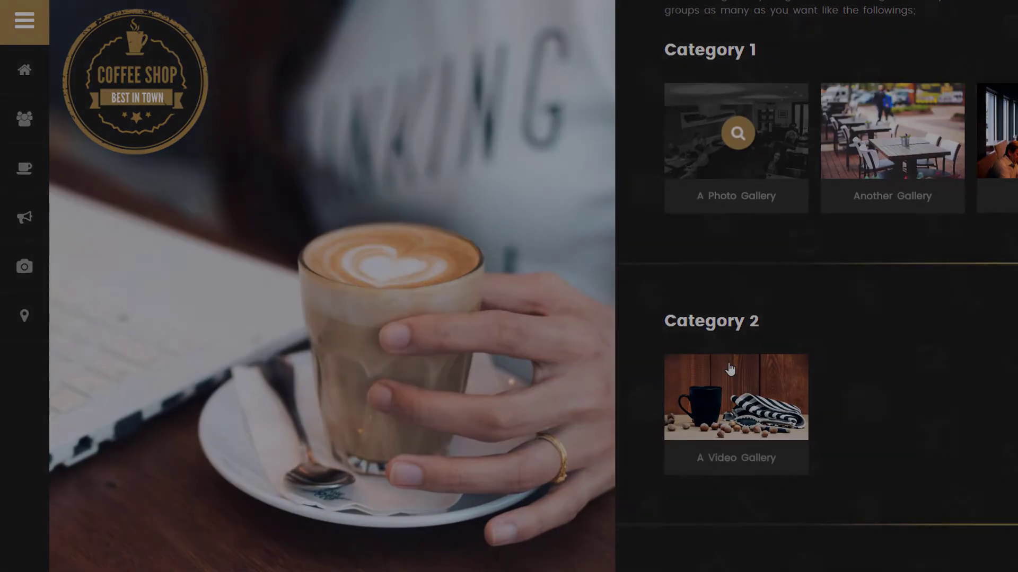